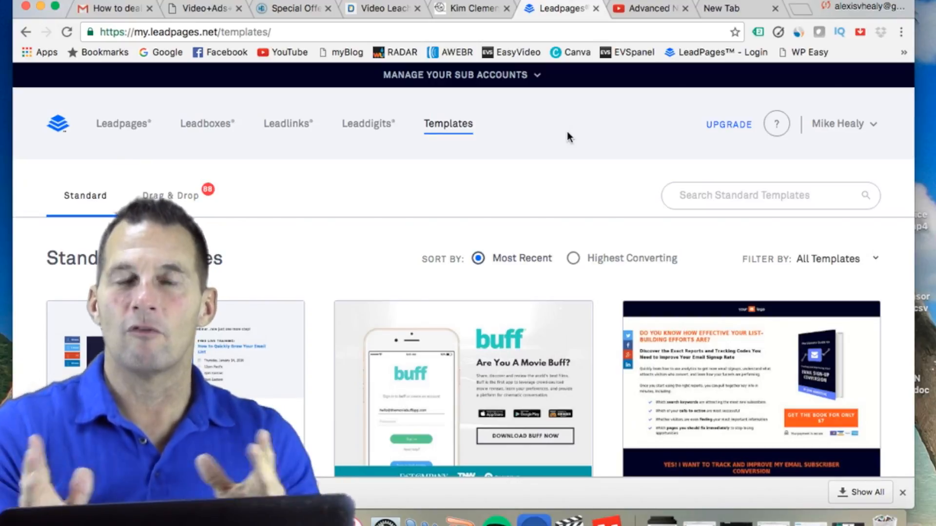
Look through the standard landing page templates listed by most recent
scroll(581, 162, down, 3)
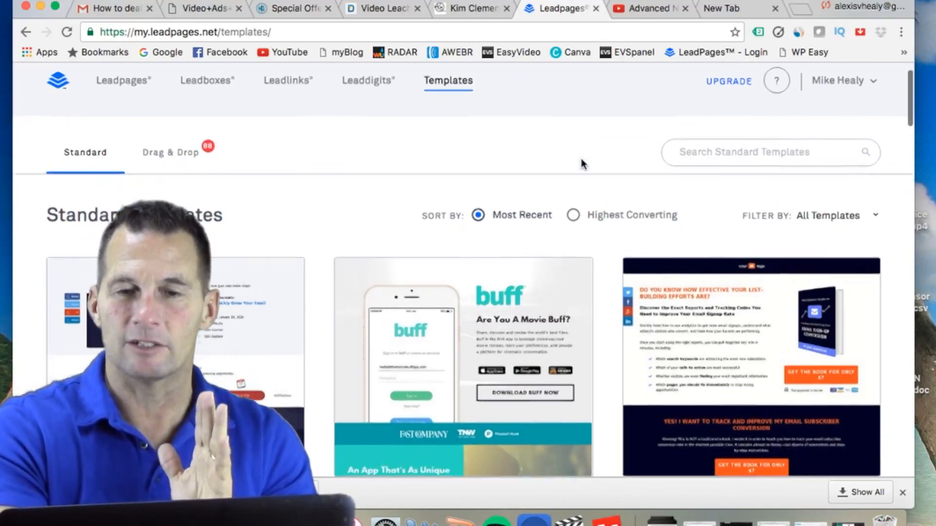
scroll(612, 225, down, 10)
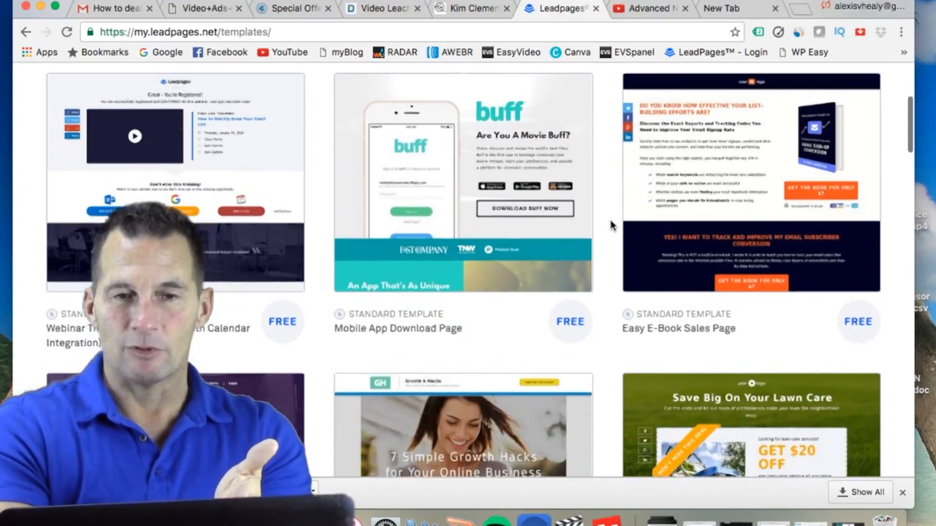
scroll(612, 225, down, 4)
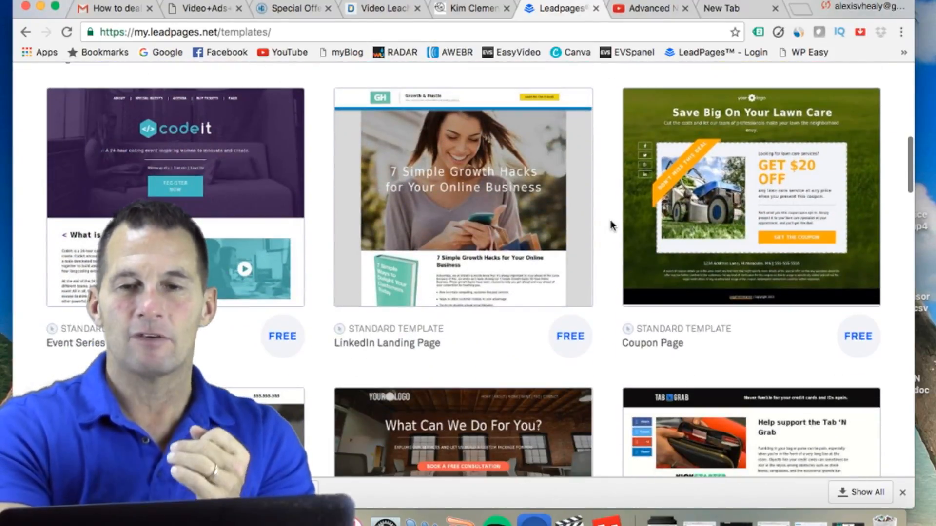
scroll(611, 225, down, 4)
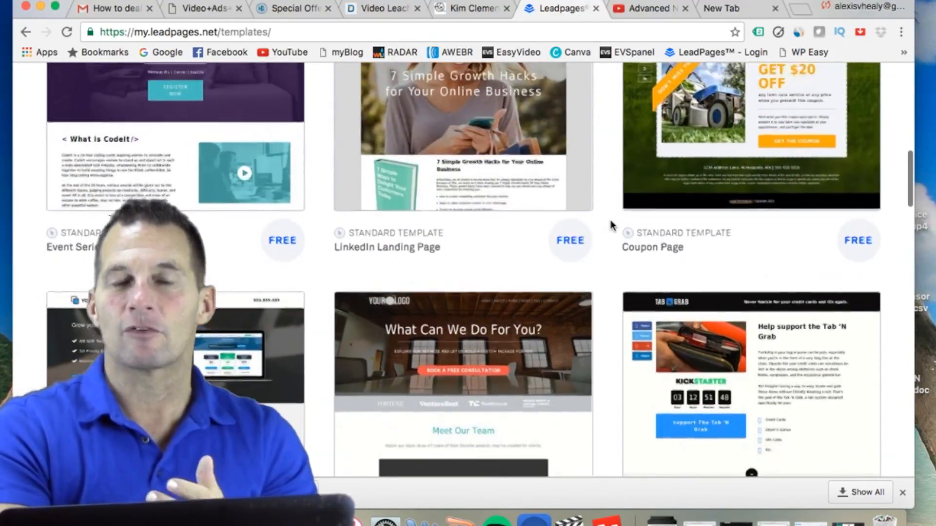
scroll(612, 226, up, 5)
scroll(612, 226, down, 6)
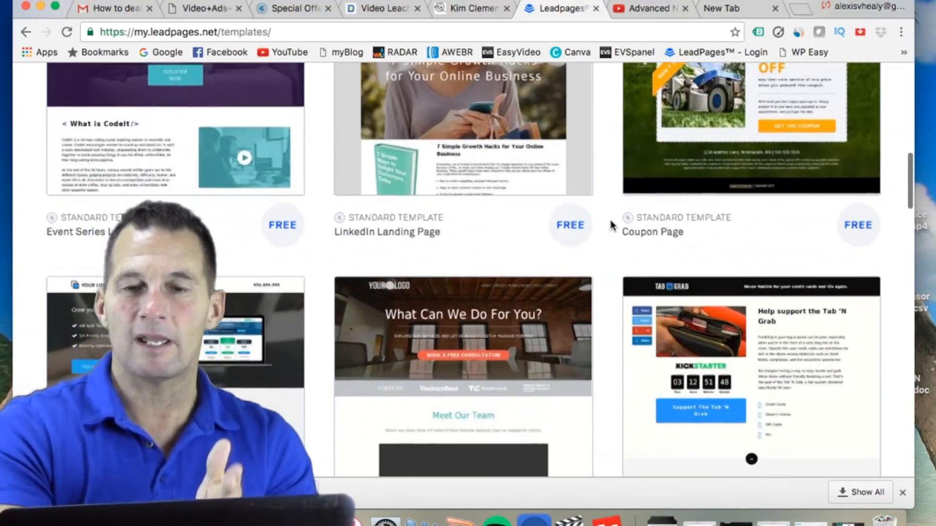
scroll(611, 225, down, 3)
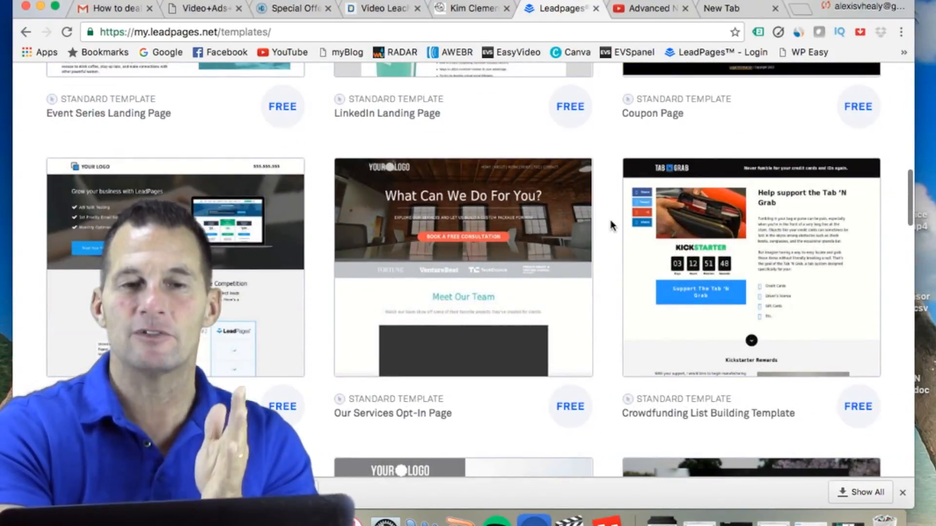
scroll(612, 225, down, 8)
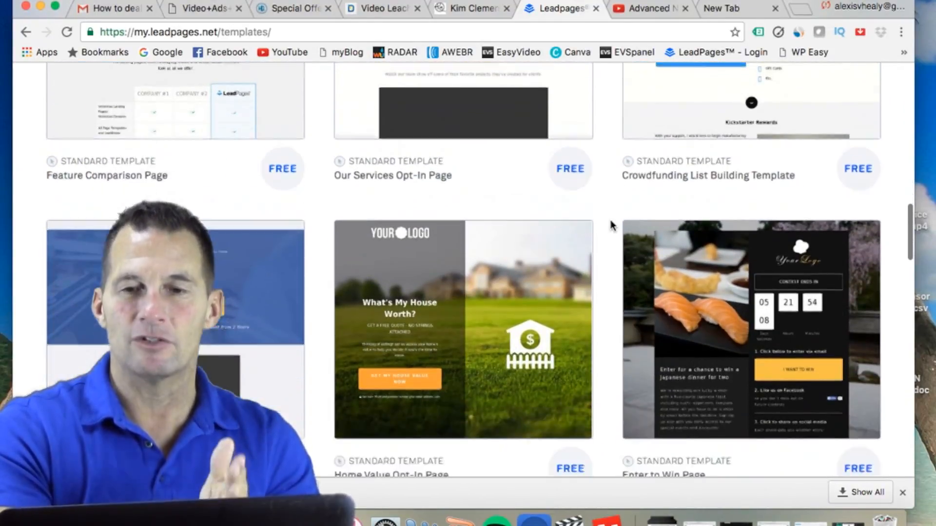
scroll(612, 225, down, 10)
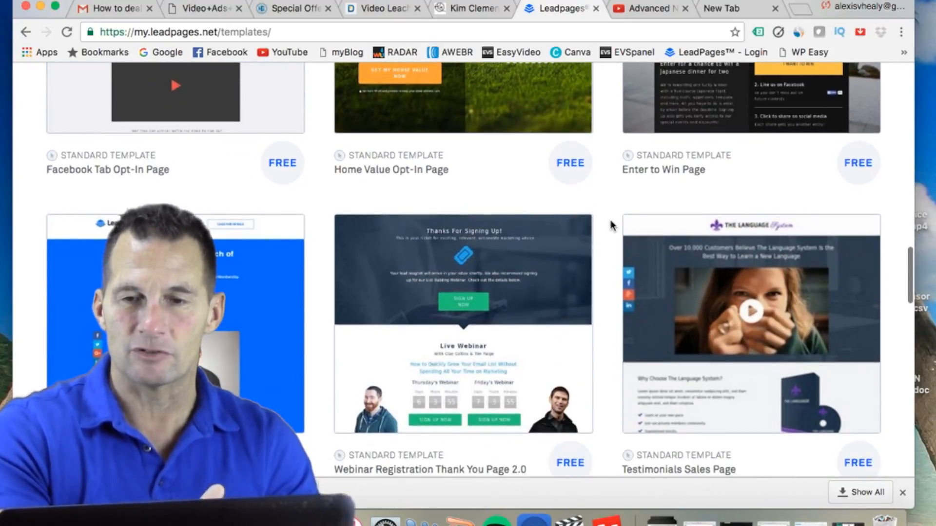
scroll(613, 225, down, 9)
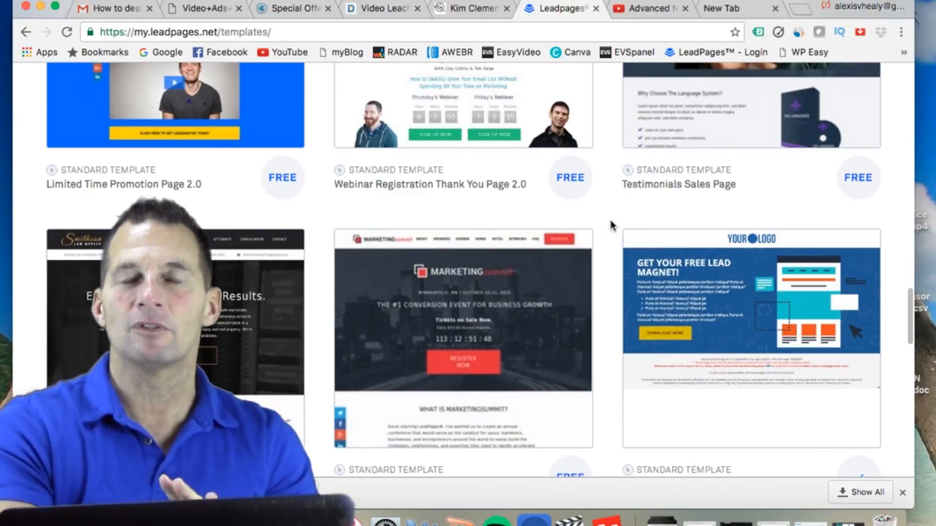
Sort the standard templates by highest converting
scroll(612, 225, up, 20)
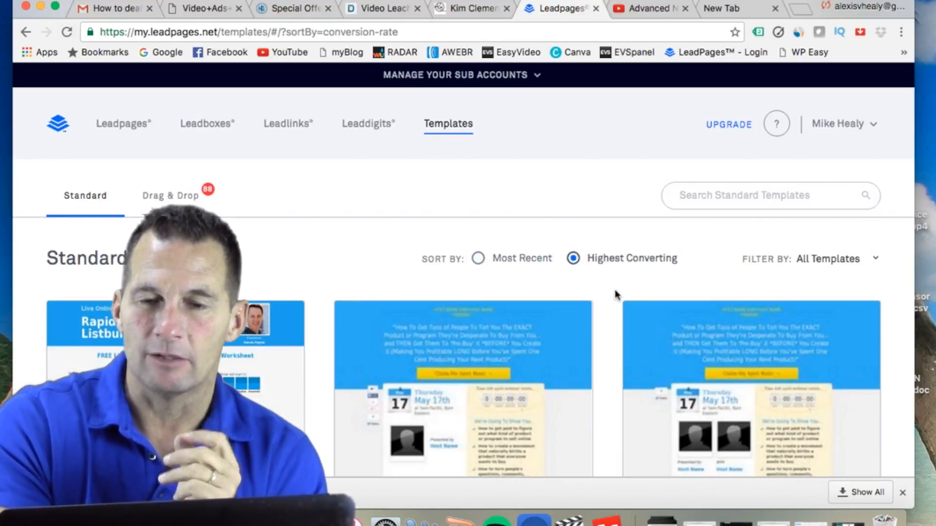
scroll(609, 296, down, 3)
scroll(608, 296, up, 3)
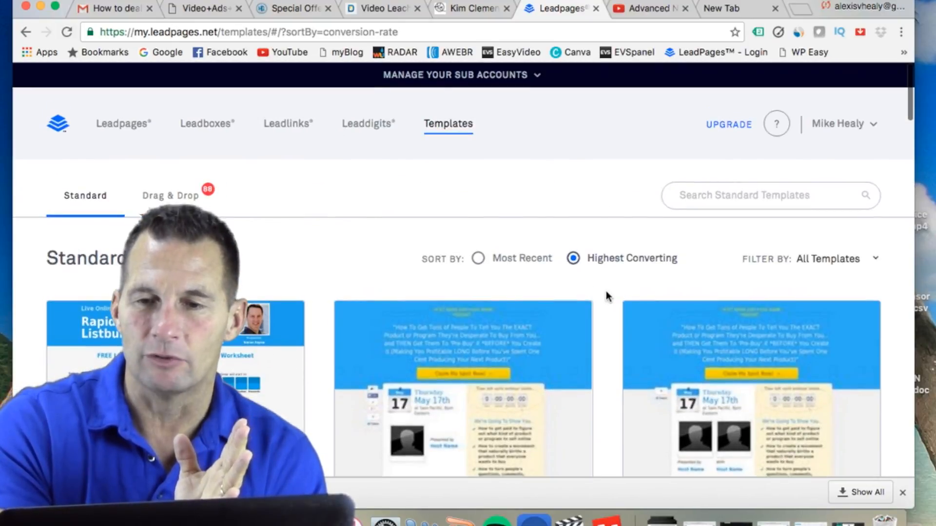
Filter the standard templates to show only the Opt-In category
click(841, 264)
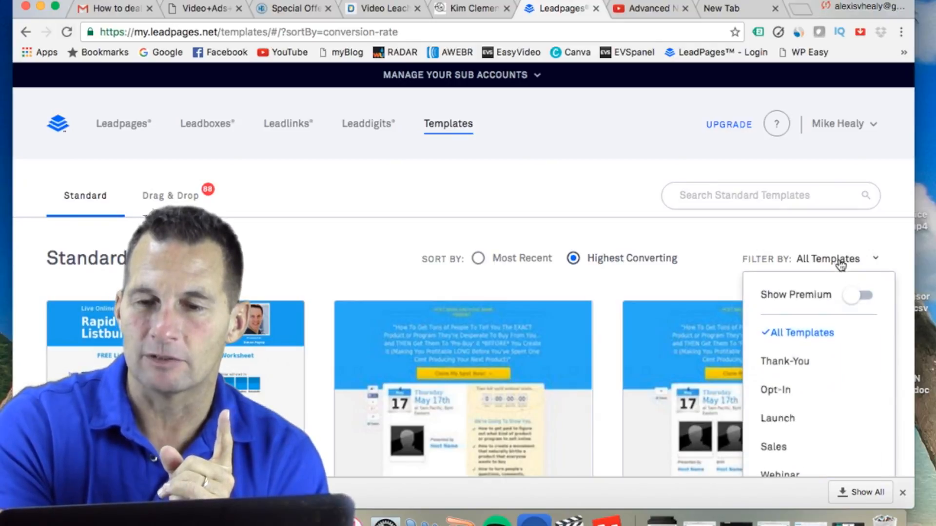
scroll(841, 274, down, 2)
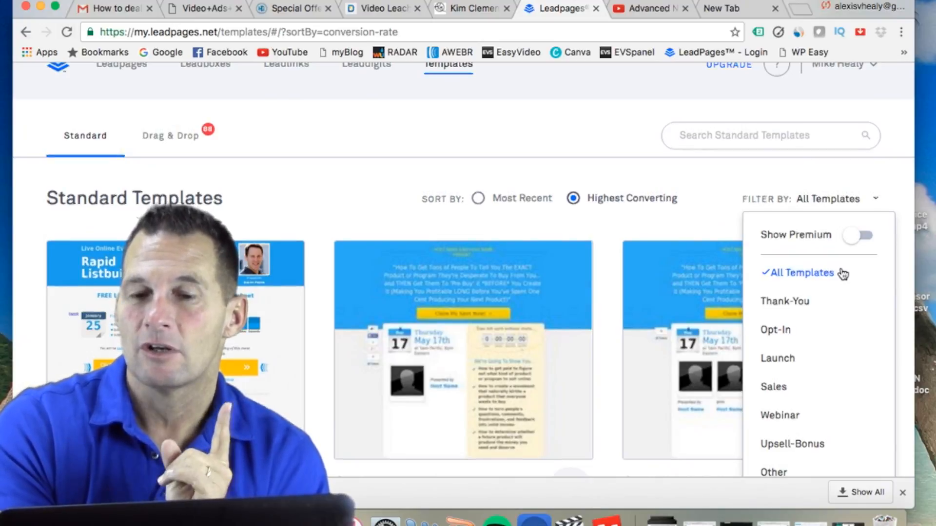
scroll(843, 275, down, 1)
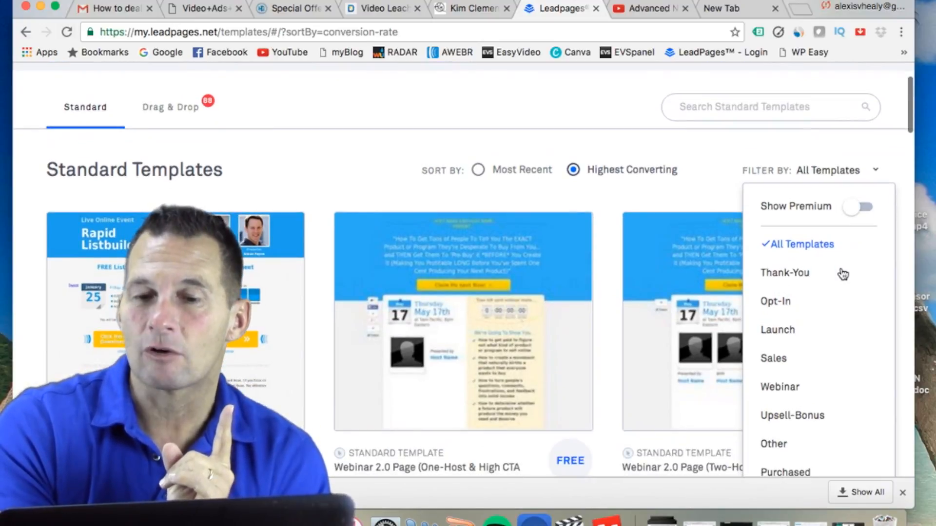
click(775, 303)
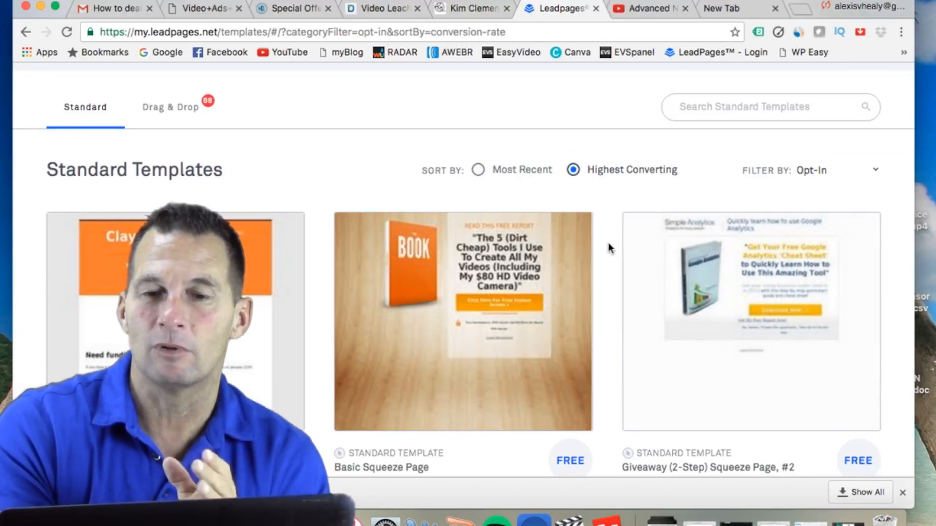
Look through the opt-in templates, try previewing "The Perfect Squeeze Page", and return to the template list
scroll(608, 243, down, 1)
scroll(608, 242, down, 1)
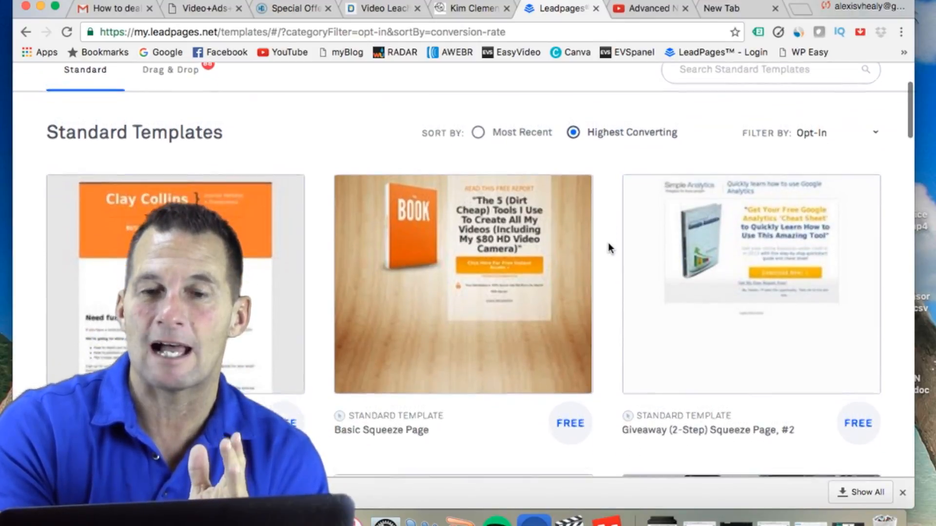
scroll(609, 242, down, 6)
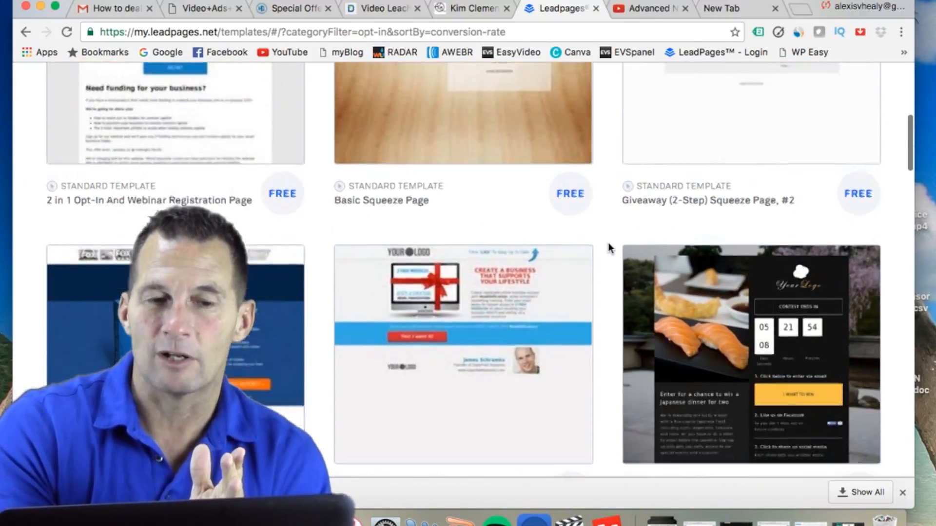
scroll(608, 243, down, 12)
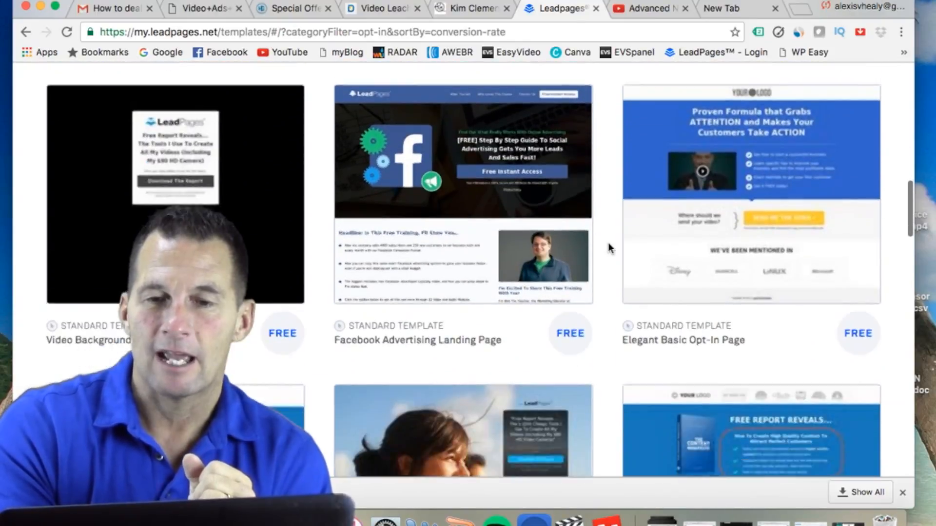
scroll(609, 242, down, 7)
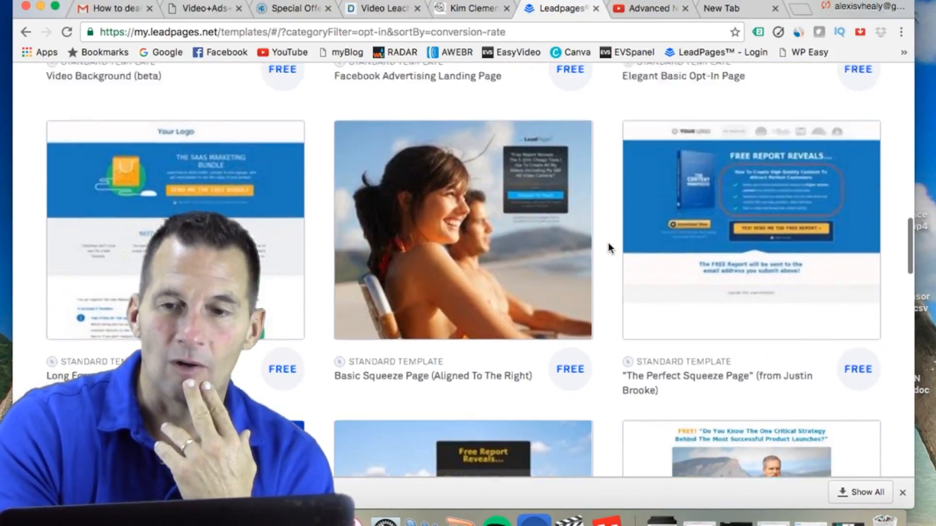
scroll(608, 243, up, 2)
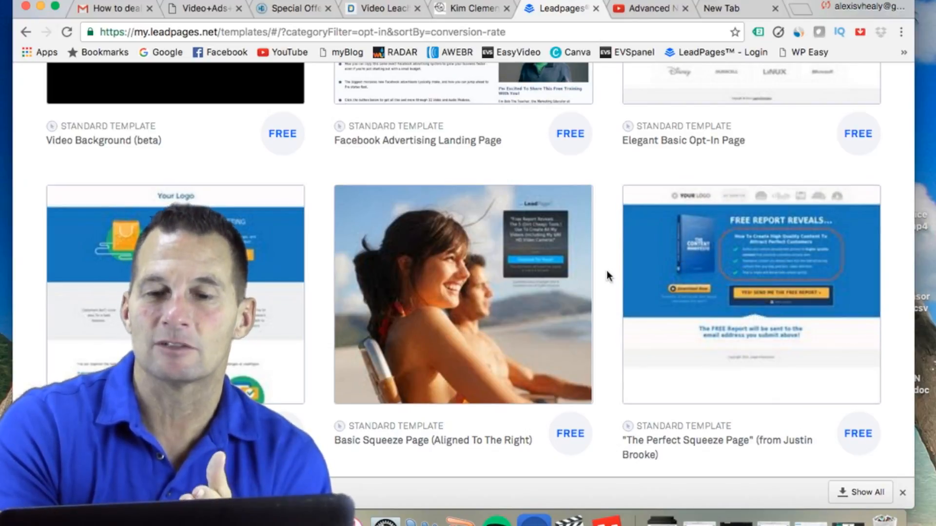
mouse_move(669, 278)
click(750, 323)
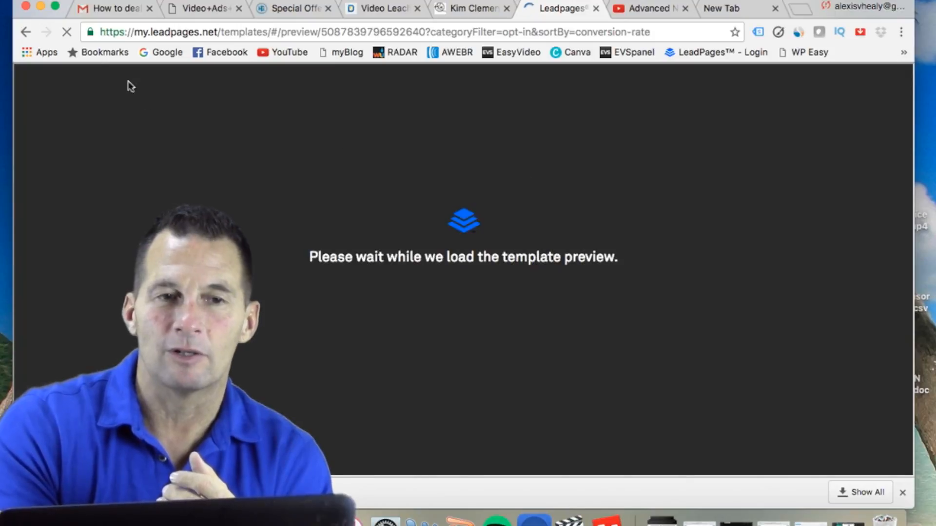
click(27, 34)
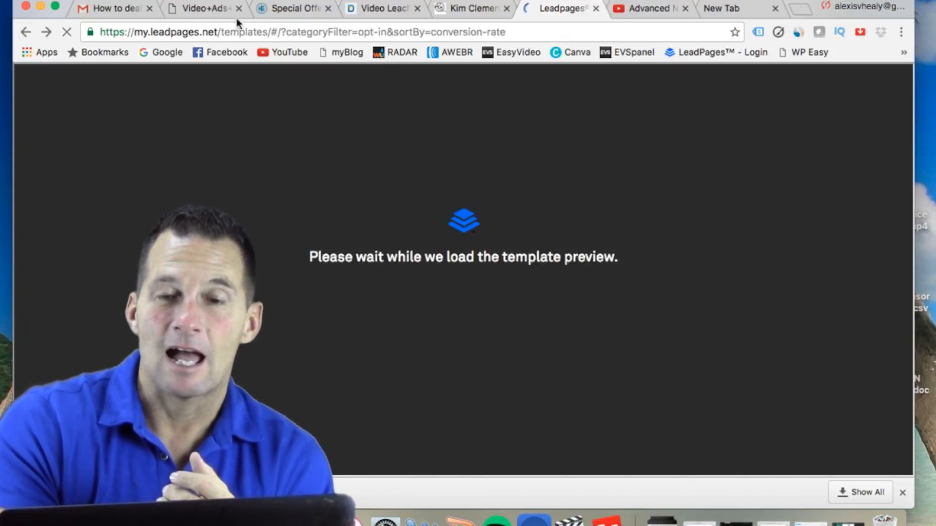
Start a new page from "The Perfect Squeeze Page" template and dismiss the browser's downloads bar
mouse_move(782, 267)
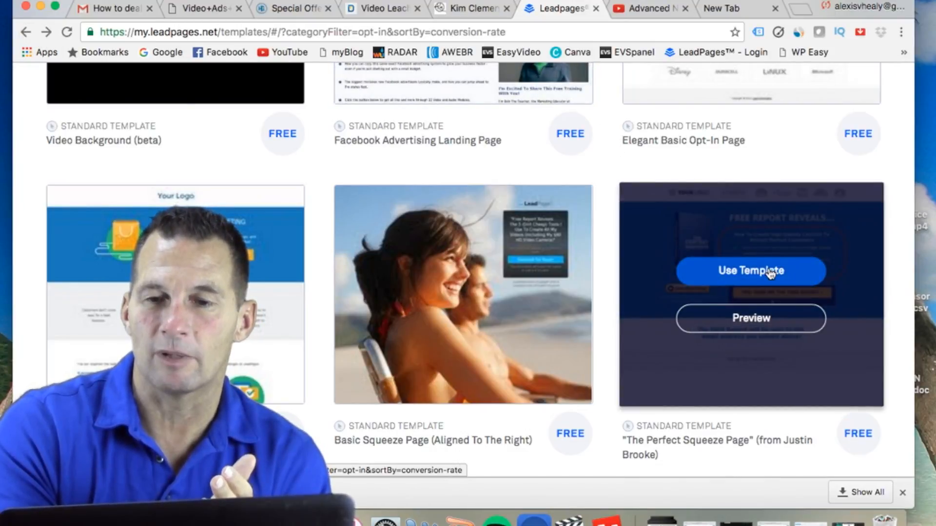
click(770, 273)
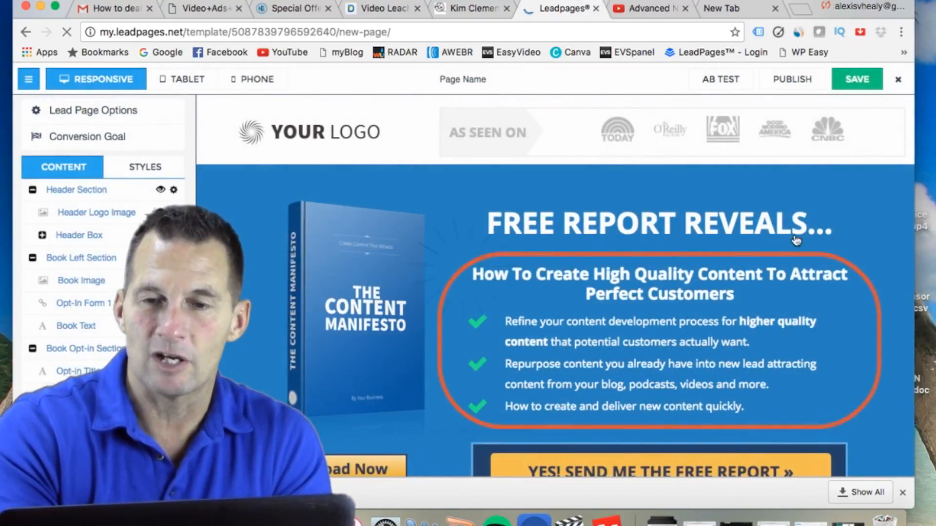
click(902, 493)
scroll(794, 284, down, 3)
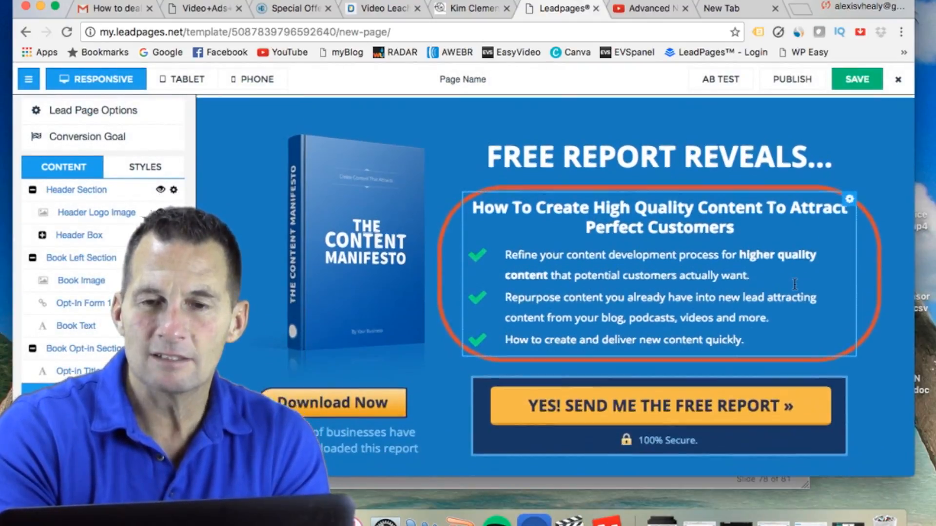
Hide the "As Seen On" header box and the header logo image in the page's header section
scroll(795, 284, up, 3)
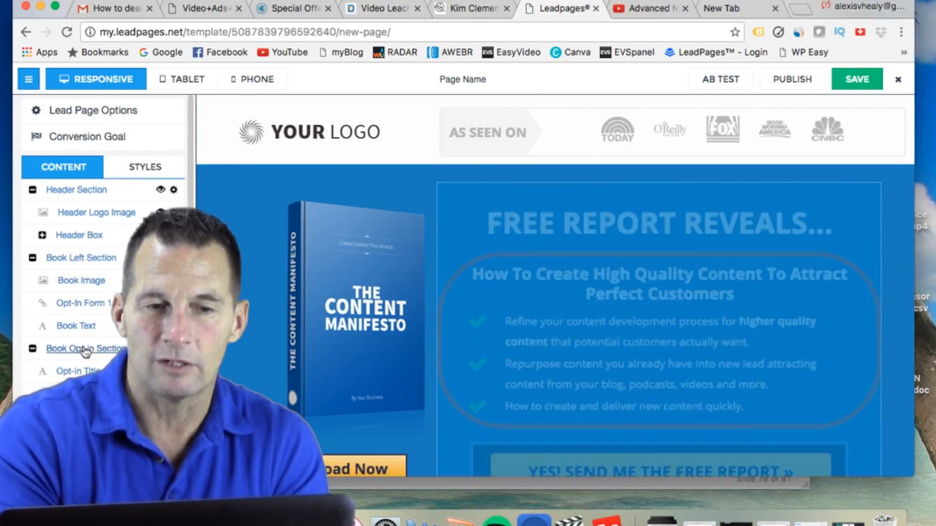
scroll(83, 369, down, 2)
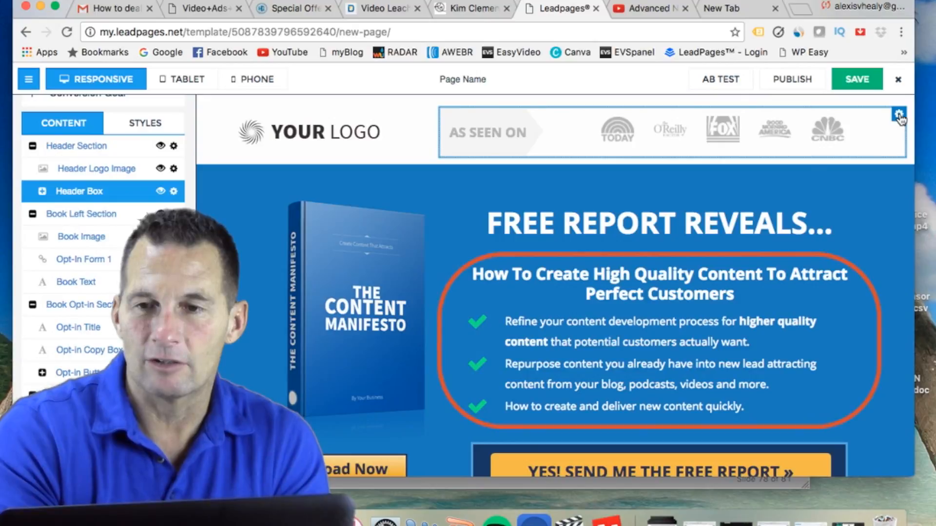
click(899, 116)
click(877, 143)
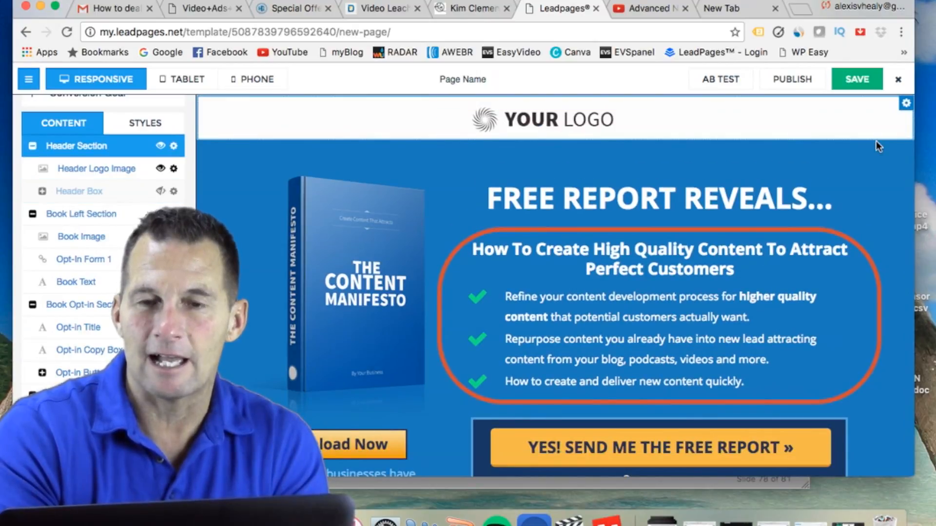
click(612, 117)
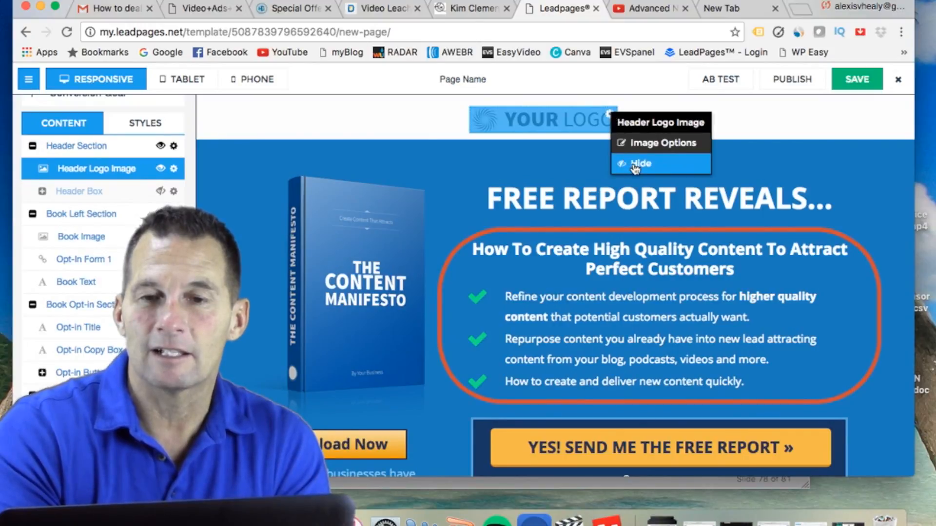
click(630, 161)
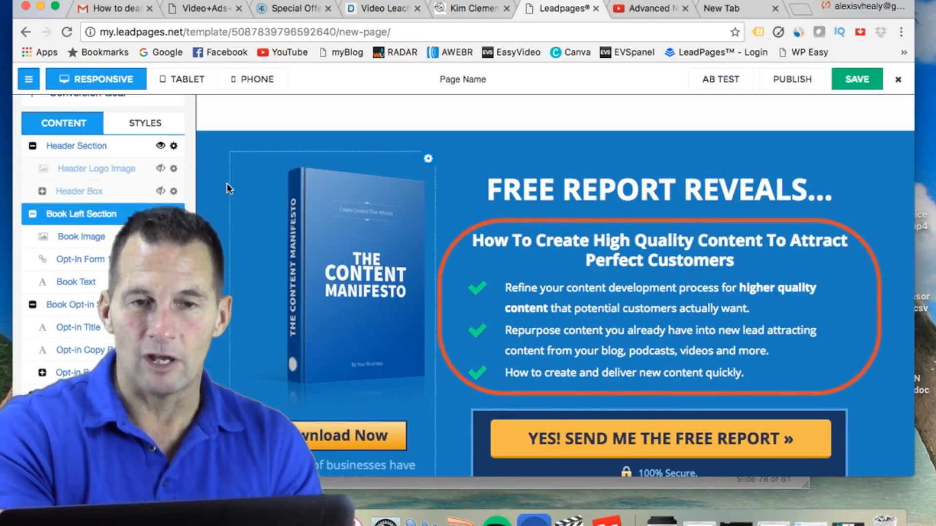
Replace the placeholder book image with the uploaded "Rich in Energy" book cover
scroll(210, 189, down, 1)
scroll(208, 185, down, 1)
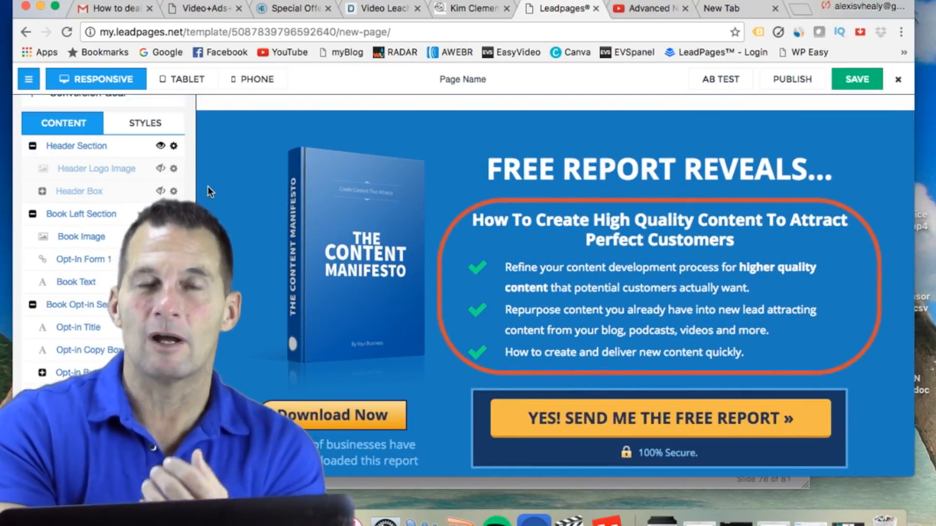
scroll(207, 188, down, 2)
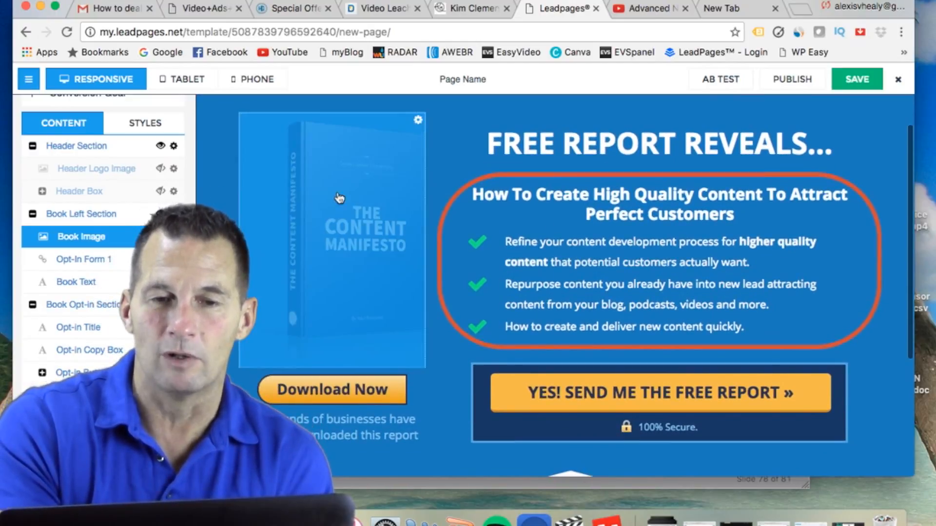
click(340, 197)
scroll(344, 195, down, 8)
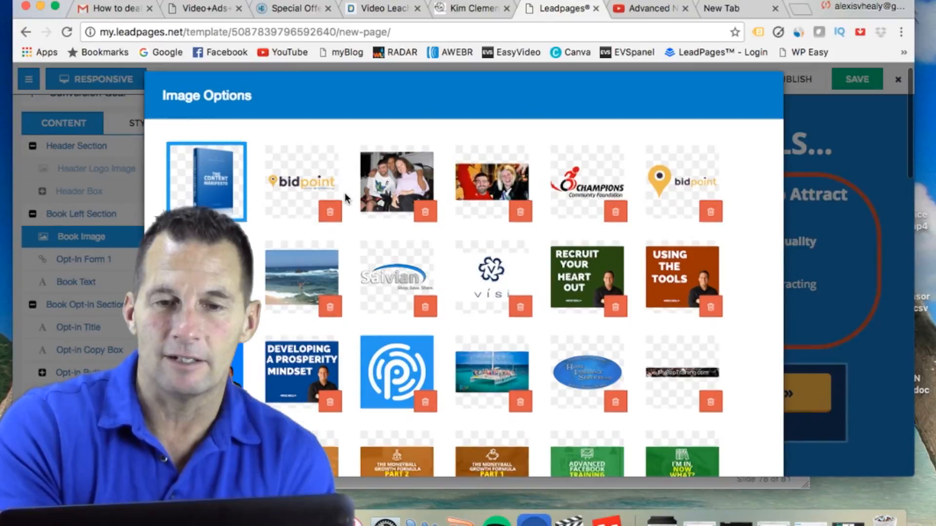
scroll(344, 197, down, 6)
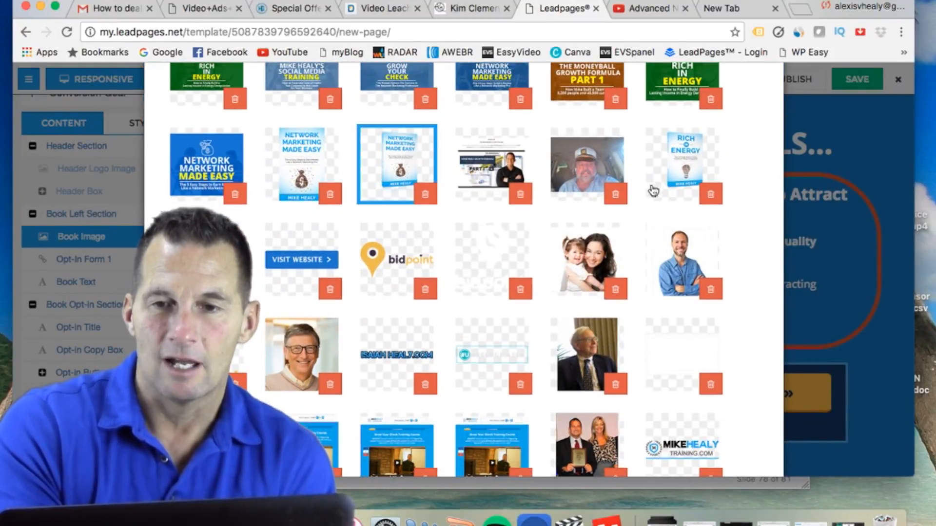
click(664, 170)
scroll(664, 219, down, 15)
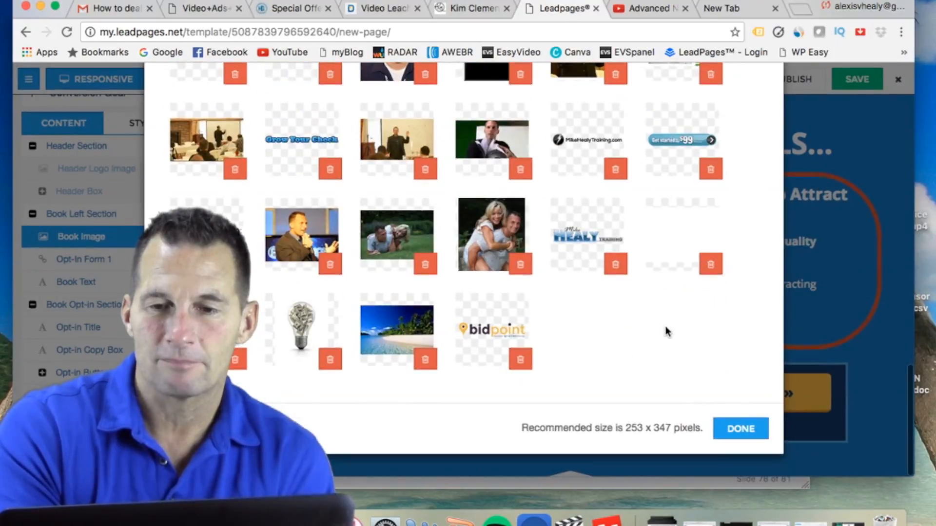
click(746, 433)
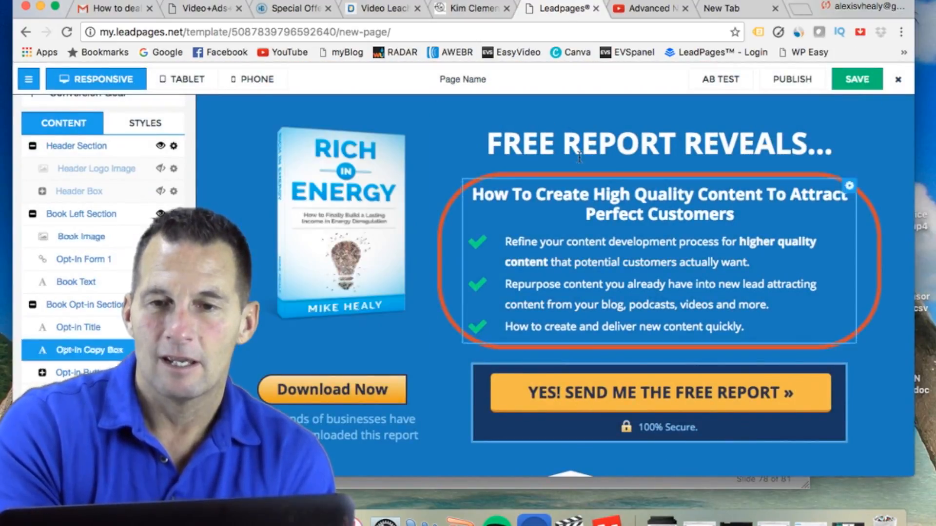
Rewrite the opt-in copy box headline as "How to build a big residual check in the energy market"
triple_click(617, 214)
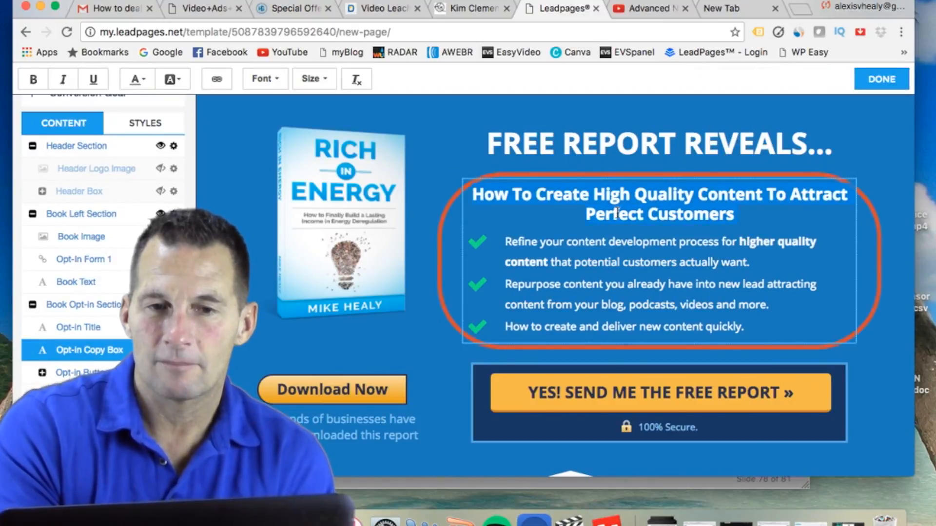
text(How to)
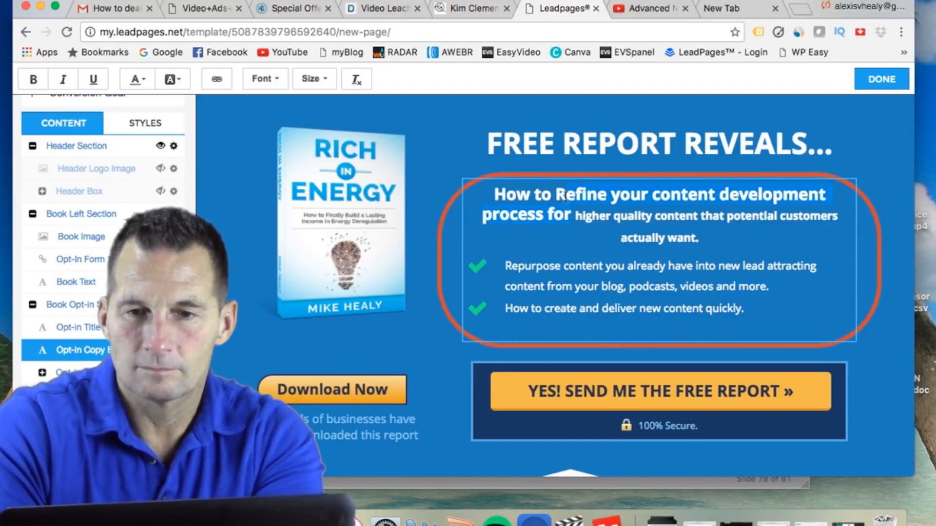
key(BackSpace)
key(BackSpace)
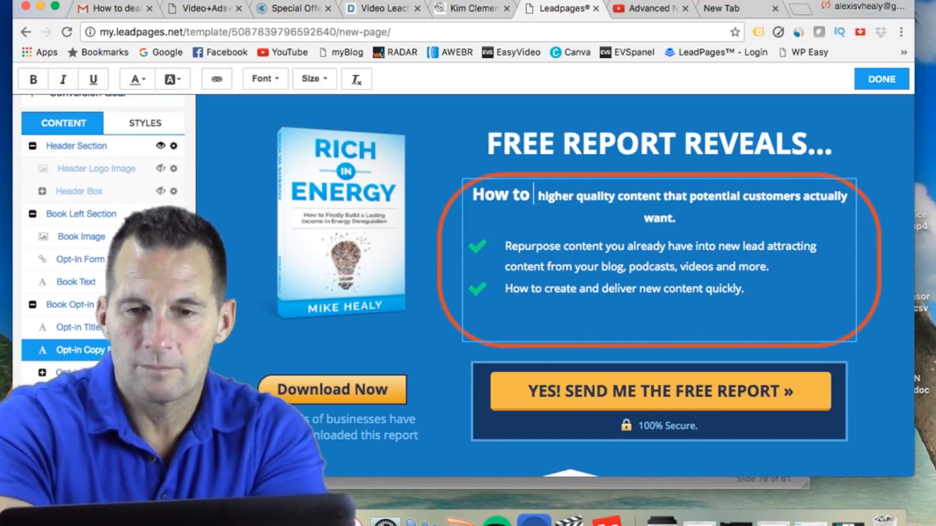
text(build a )
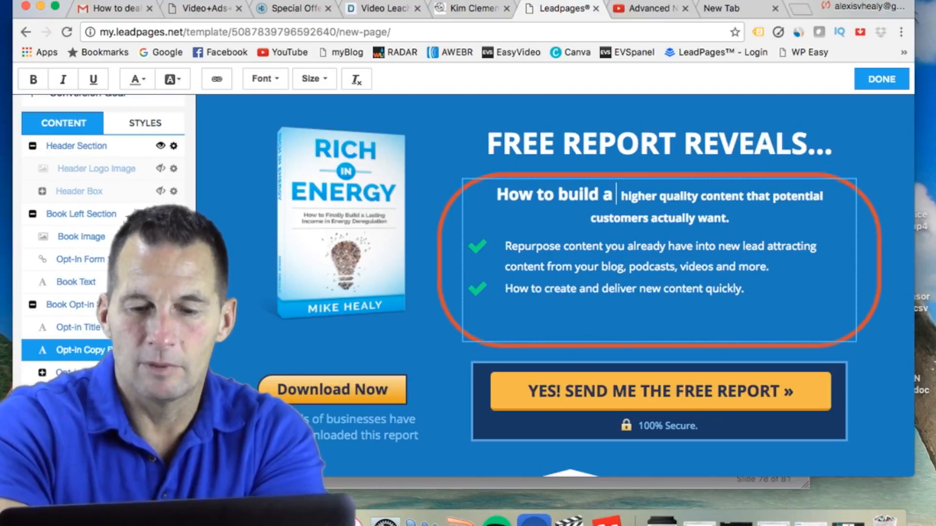
text(big res)
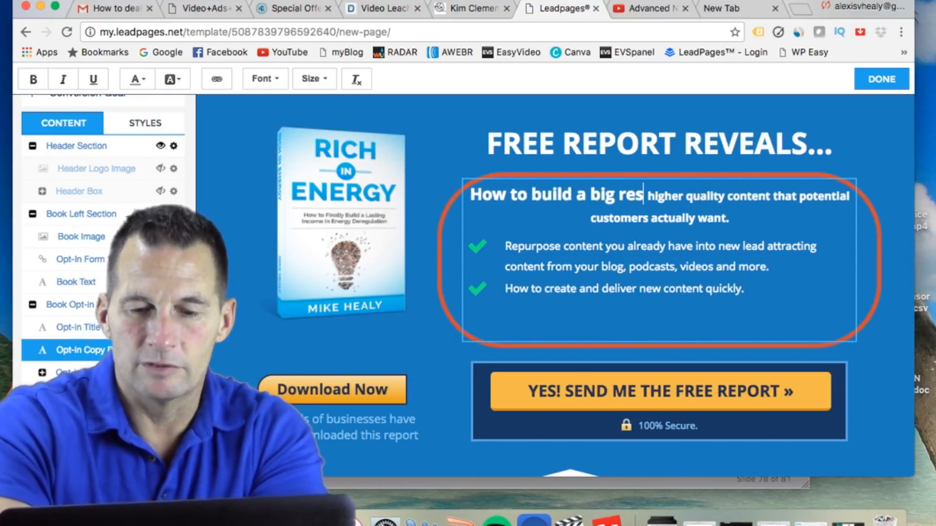
text(idual c)
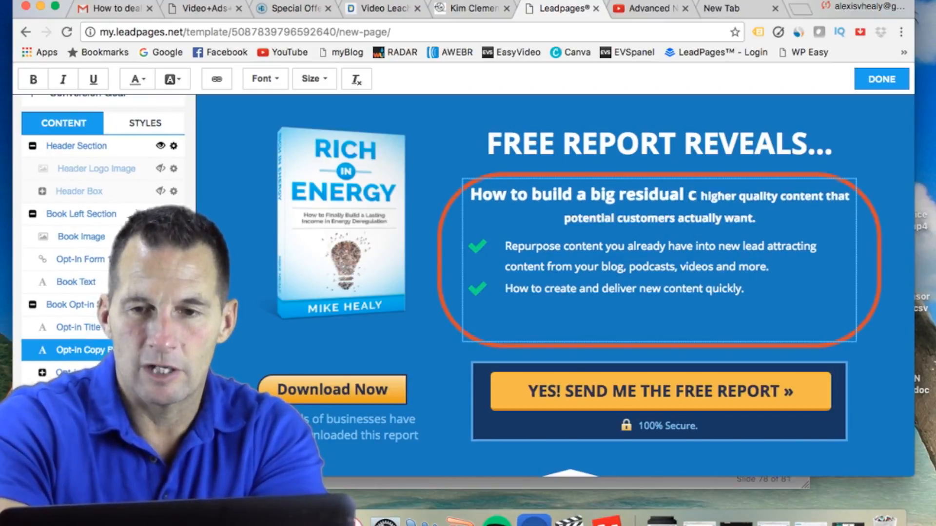
text(heck in the e)
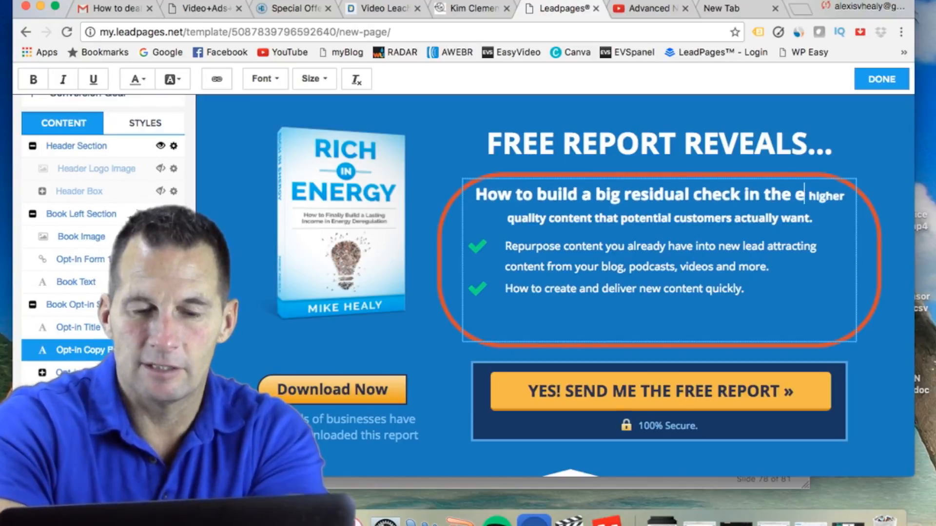
text(nergy market)
key(Return)
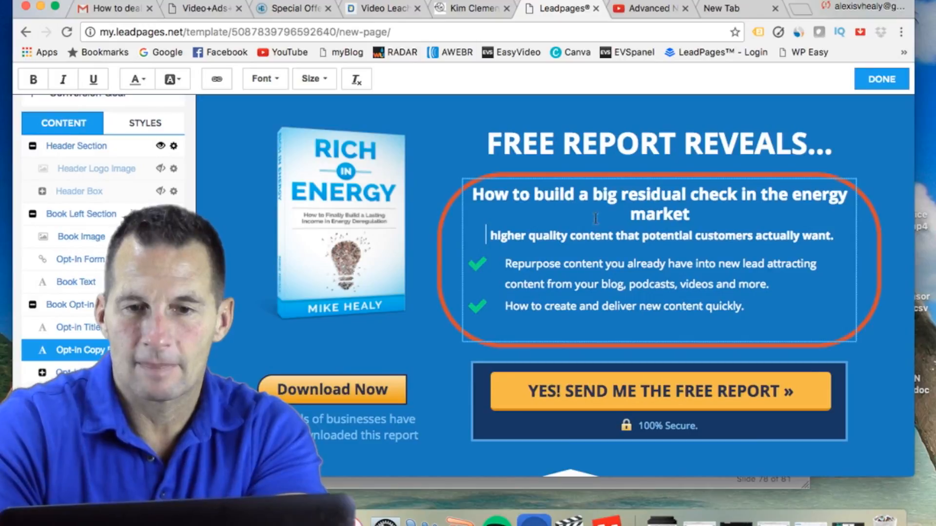
Delete the leftover "higher quality content that potential customers actually want." line under the headline and finish editing the copy box
drag(835, 237, 488, 237)
key(BackSpace)
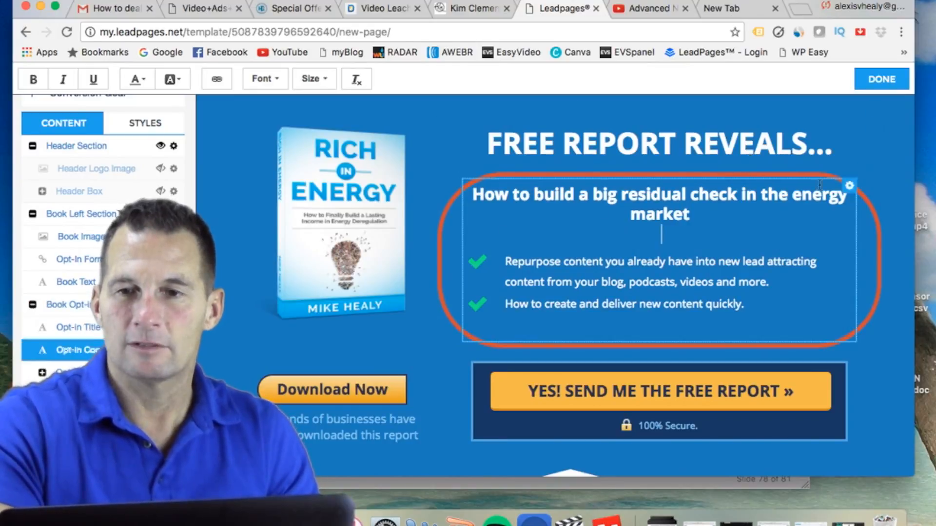
click(899, 179)
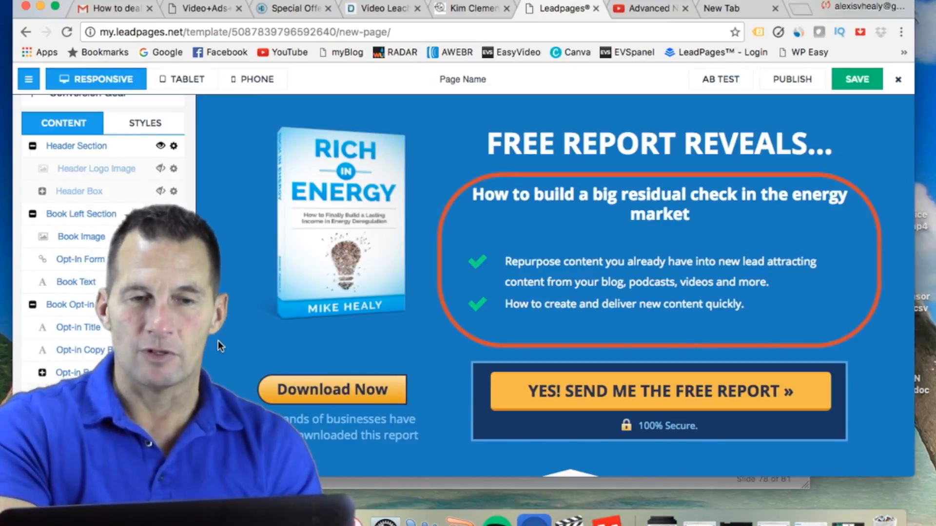
Open the Download Now opt-in form and replace its cloud download image with the "Rich in Energy" book cover
scroll(218, 341, up, 2)
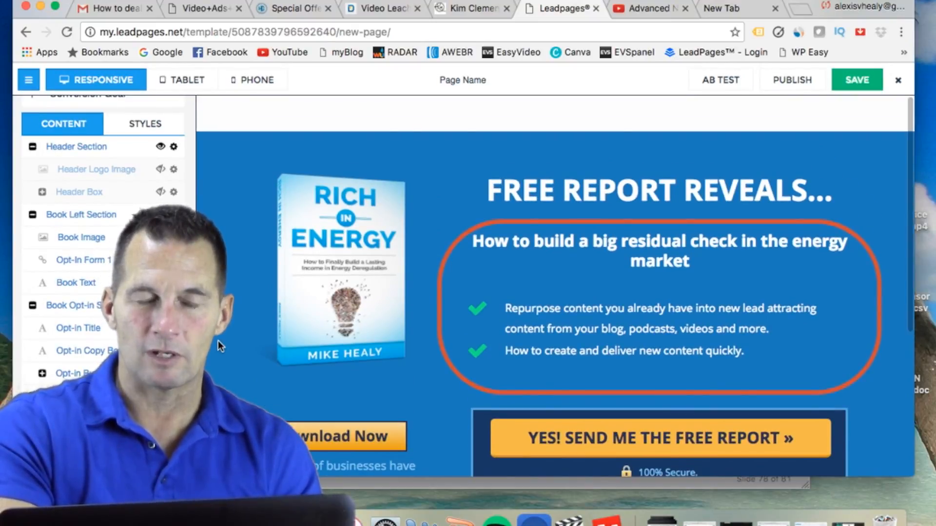
scroll(161, 332, up, 2)
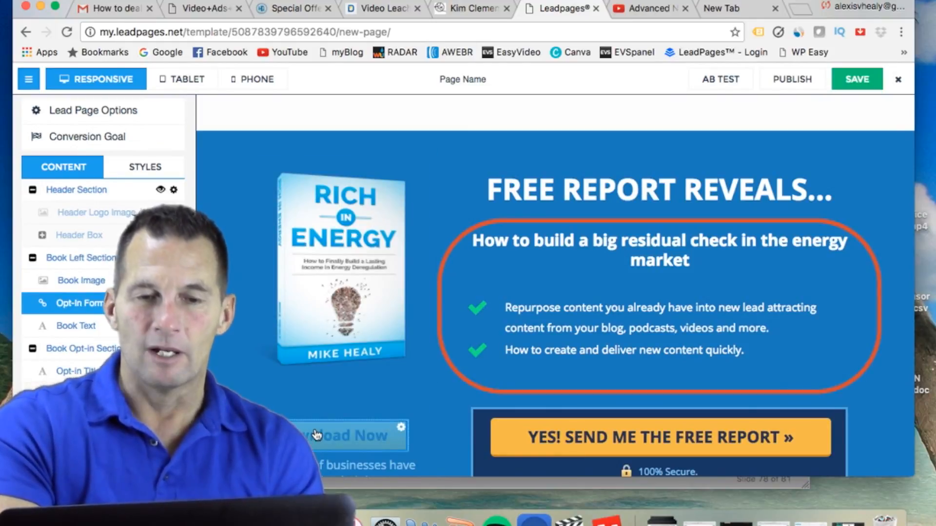
click(351, 437)
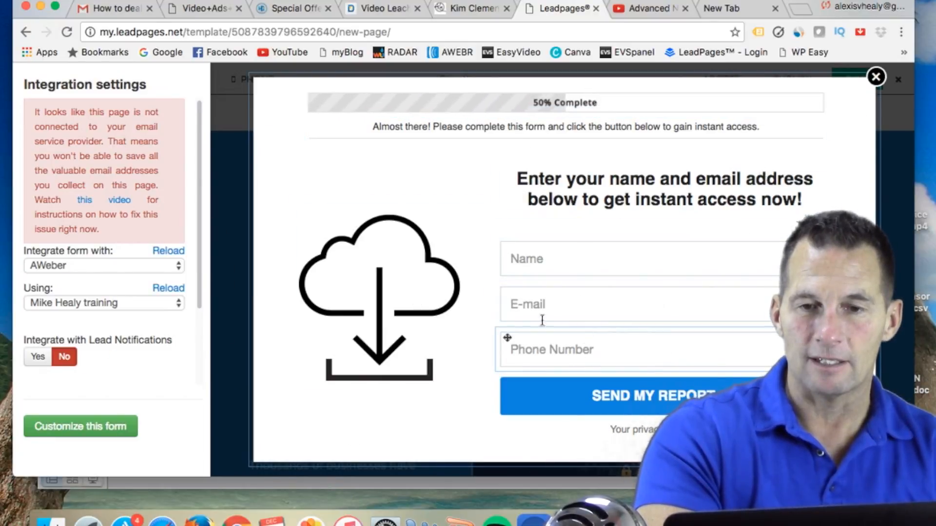
click(375, 277)
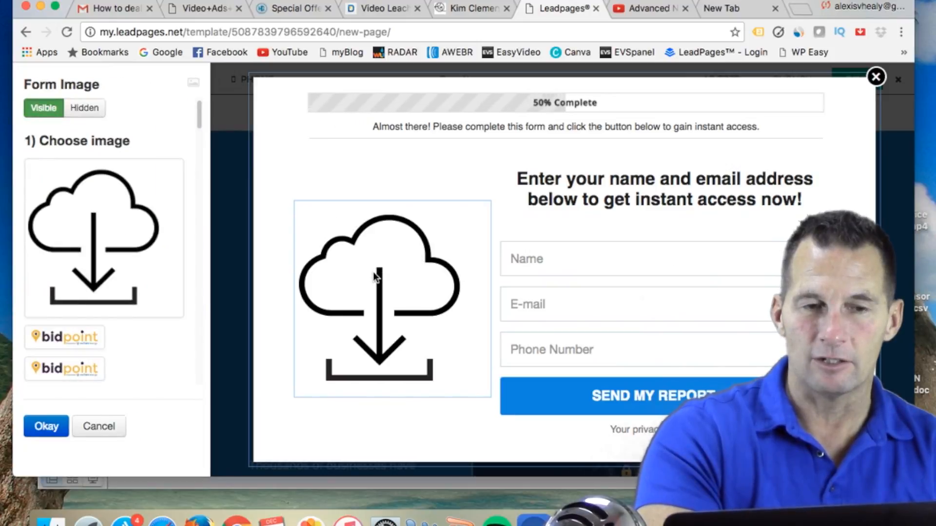
scroll(148, 289, down, 10)
scroll(150, 289, down, 12)
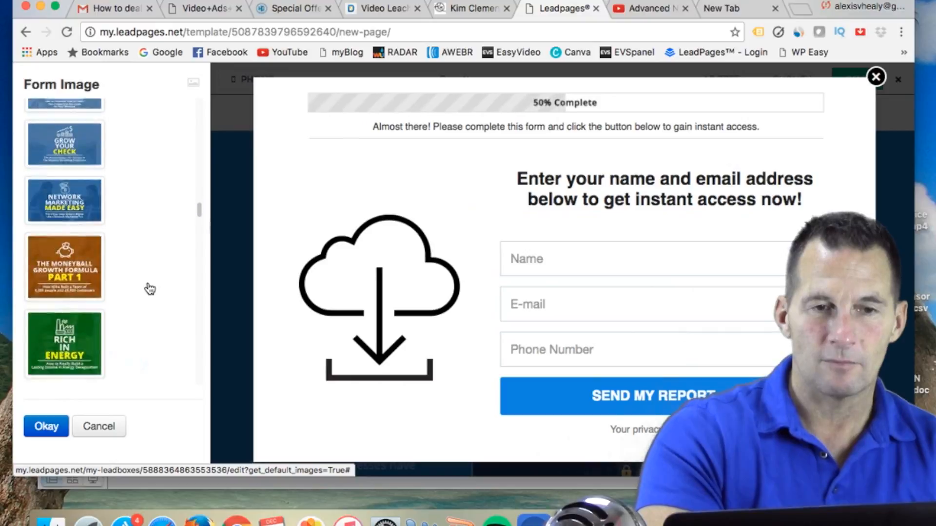
scroll(150, 289, down, 5)
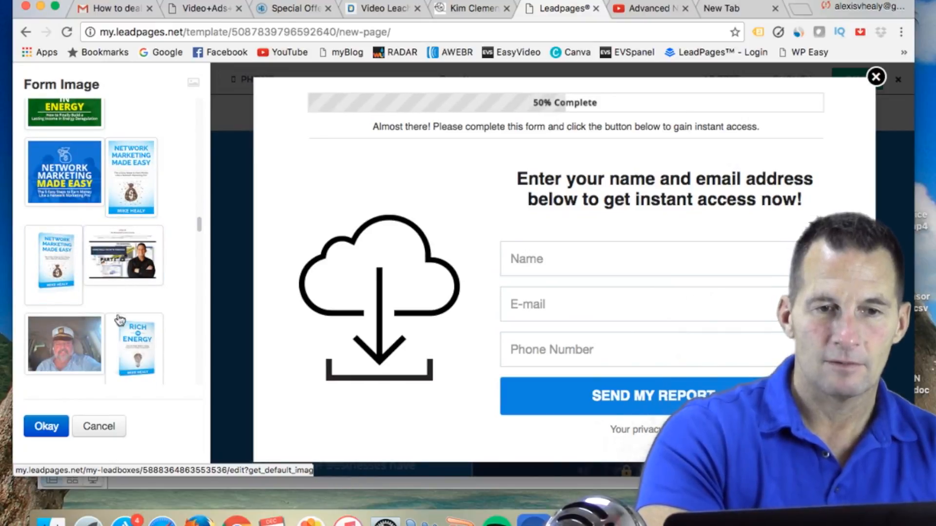
click(149, 346)
click(46, 427)
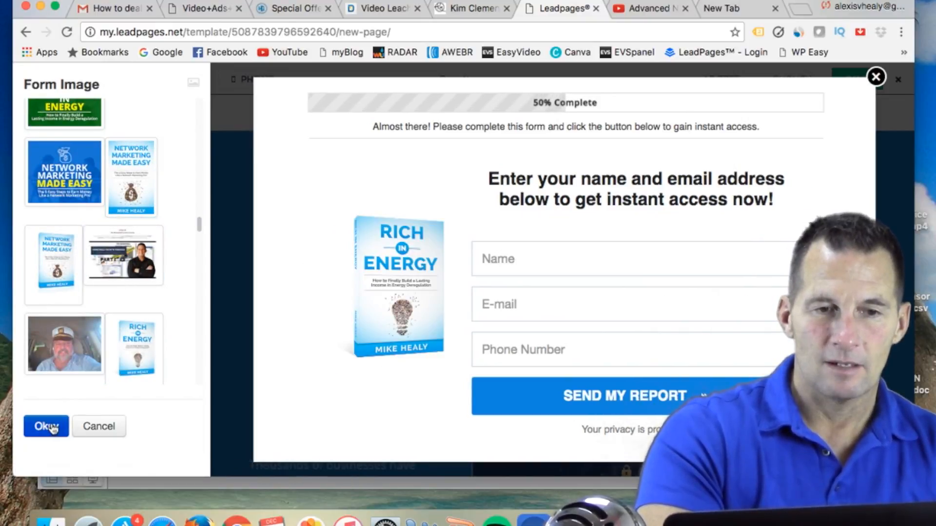
Look through the opt-in form's settings, including its form fields section and integration options
scroll(152, 288, down, 5)
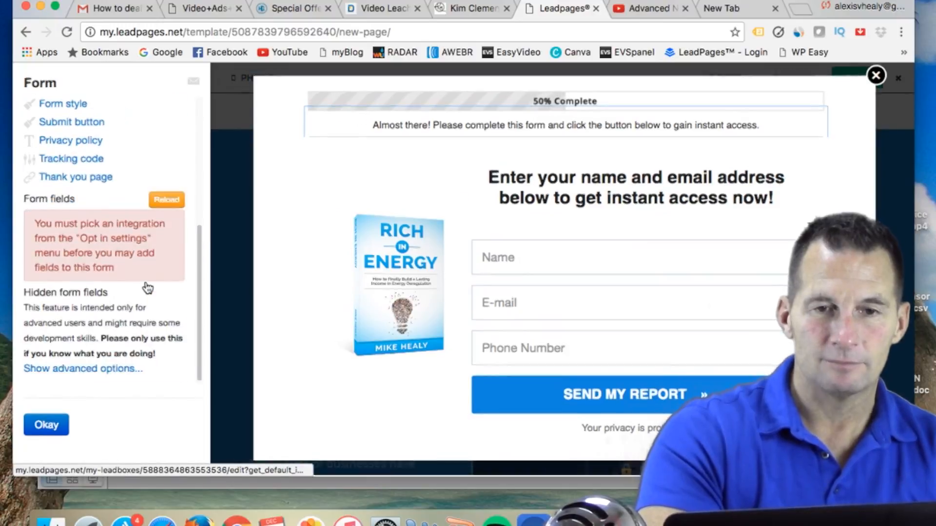
scroll(148, 289, up, 5)
click(44, 427)
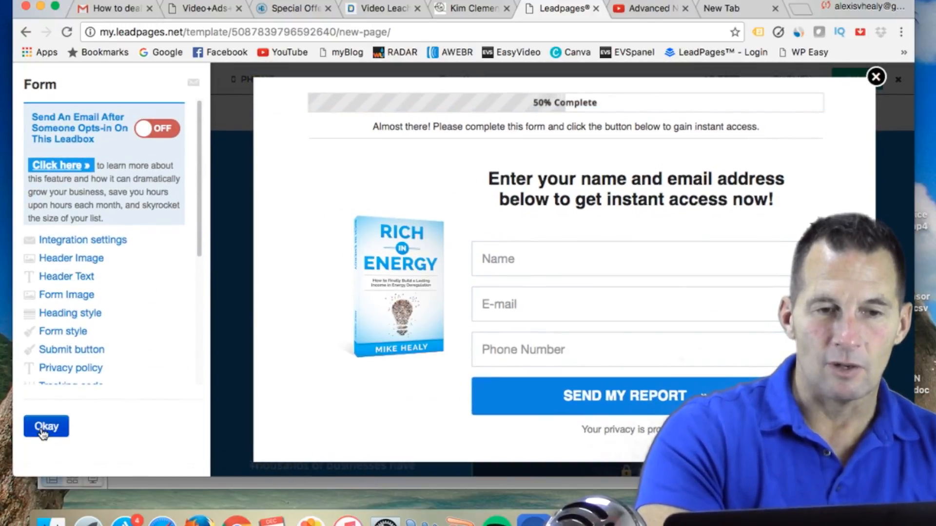
click(390, 445)
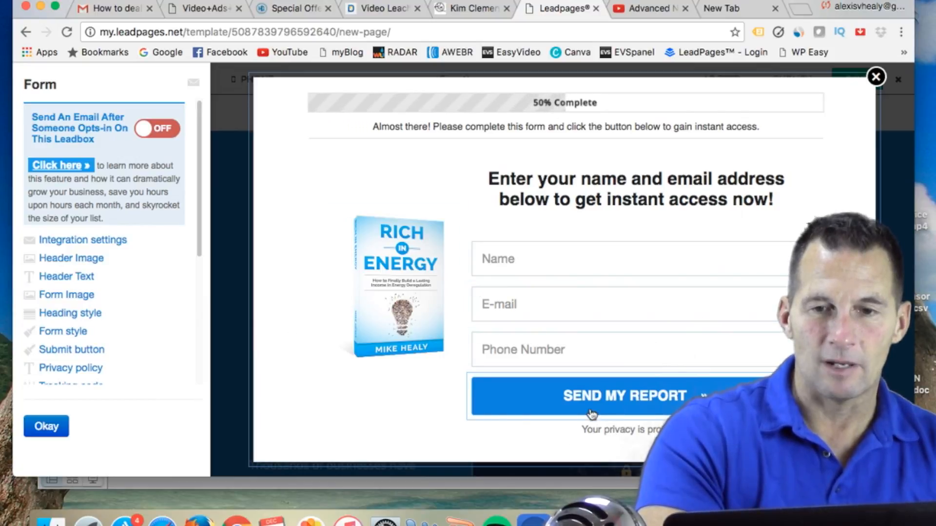
scroll(190, 311, down, 2)
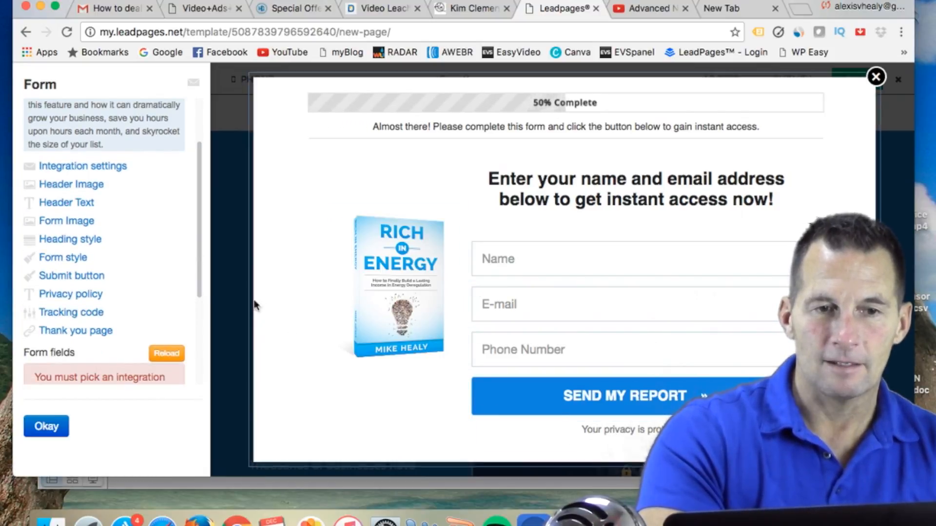
scroll(164, 302, down, 3)
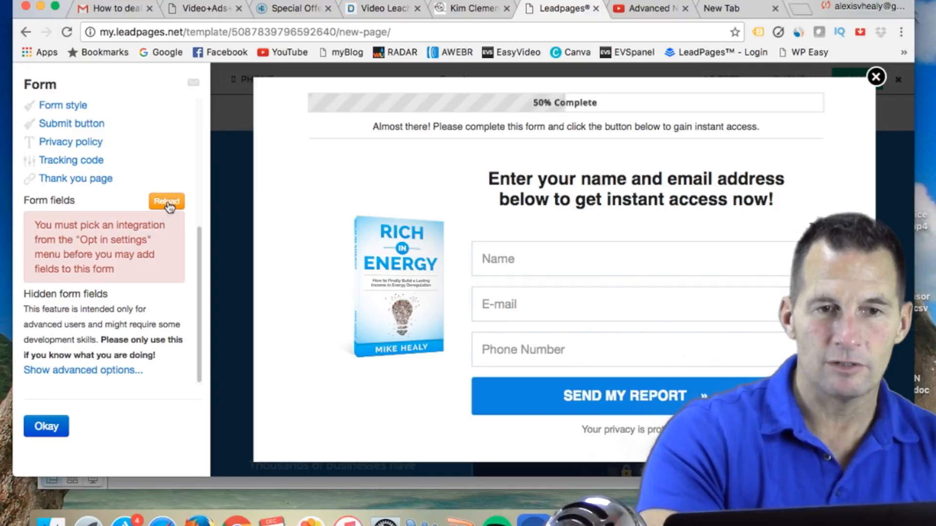
scroll(164, 222, up, 5)
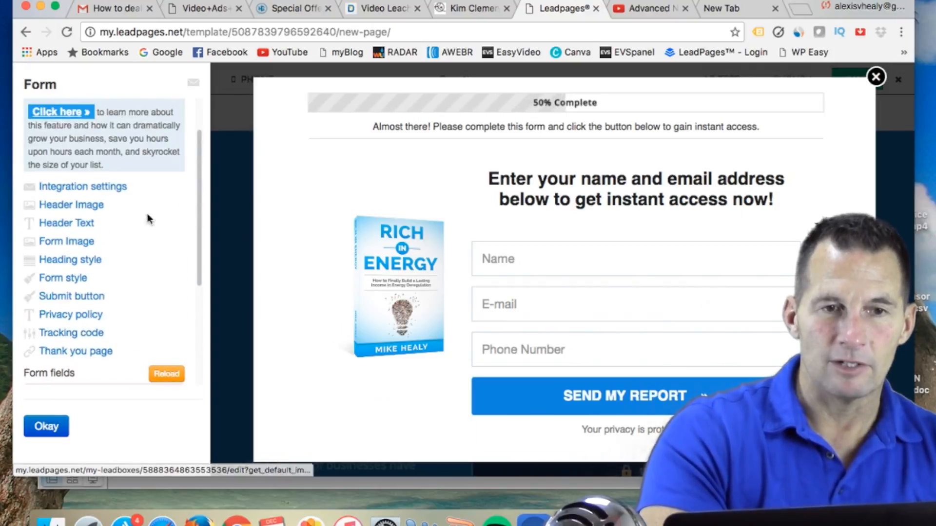
Set the form's AWeber integration to the "Energy book" form in the energy-book list and confirm the form settings
click(113, 188)
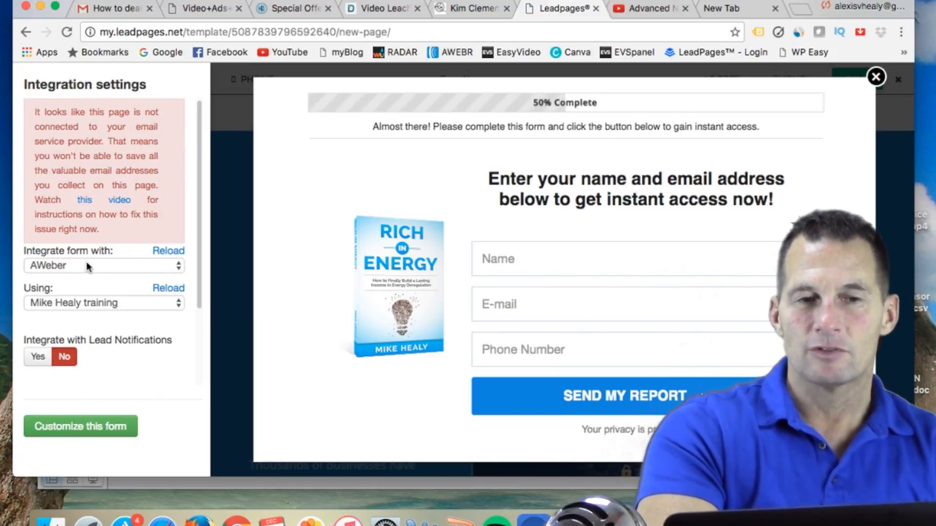
click(173, 306)
scroll(166, 331, down, 1)
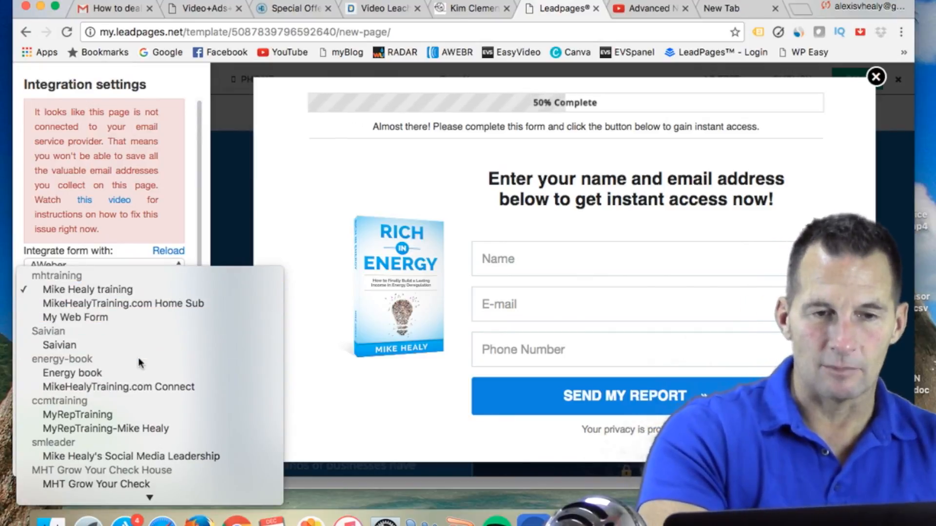
click(139, 374)
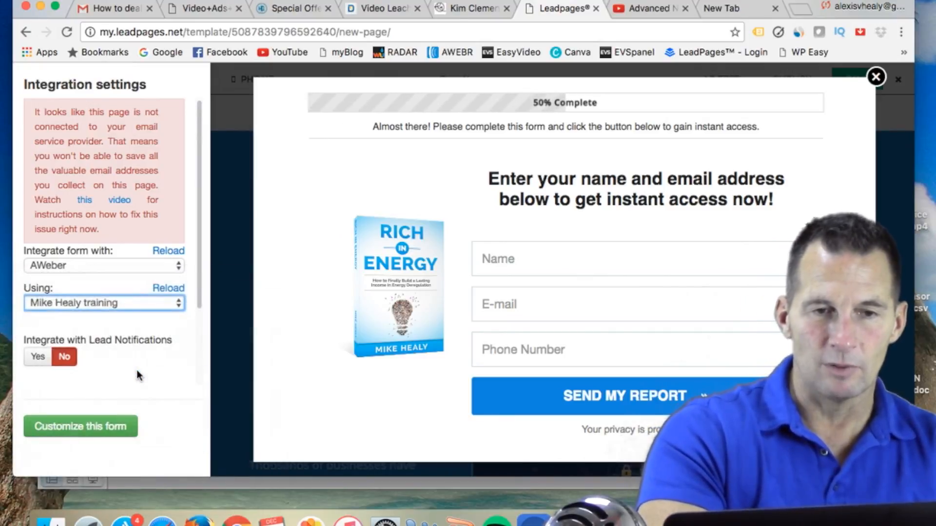
click(98, 429)
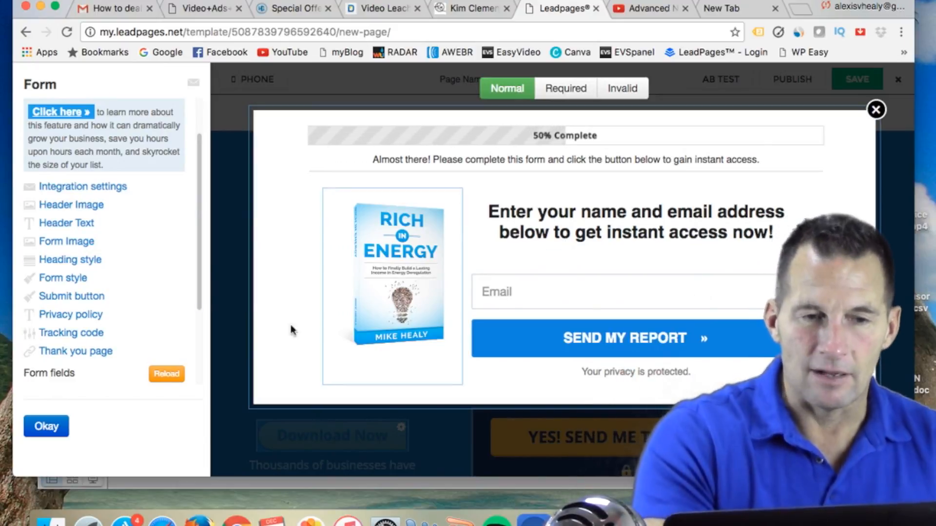
click(53, 422)
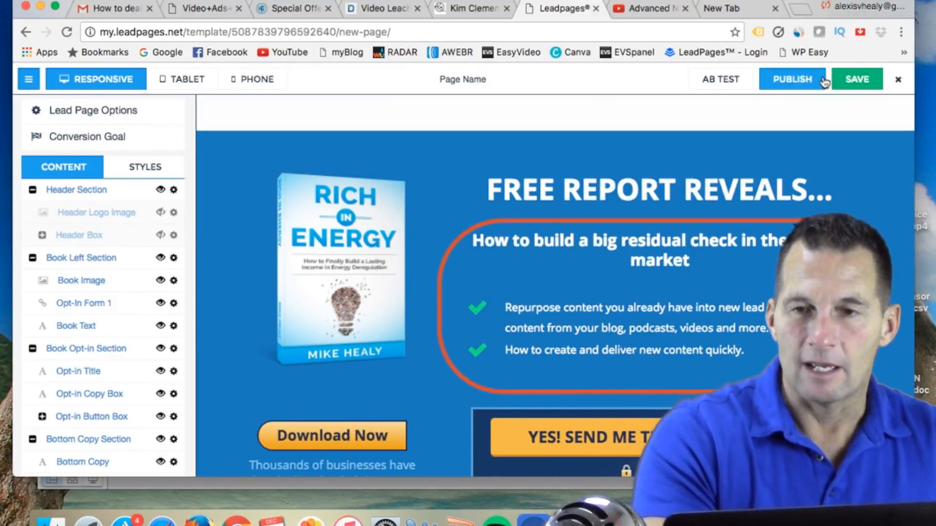
Name the page "New Energy book landing page", keep the matching page URL, and save the landing page
click(849, 81)
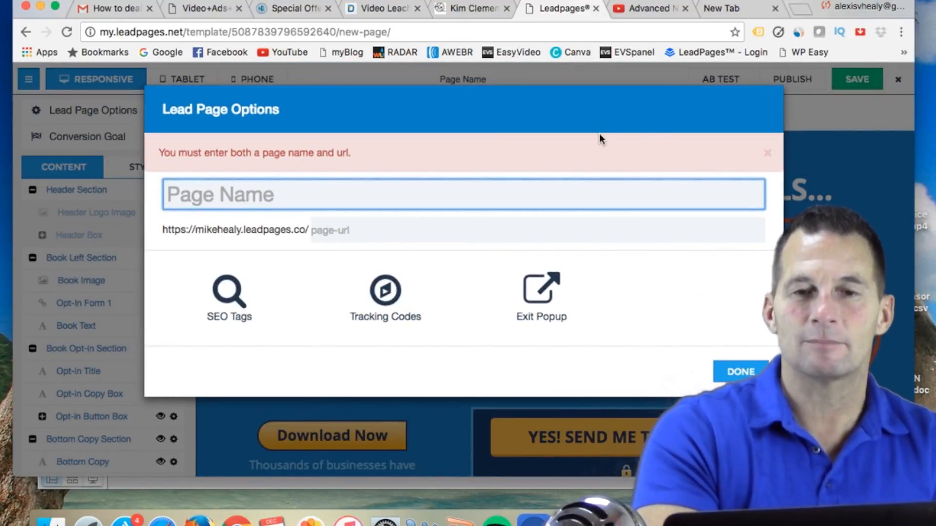
text(New )
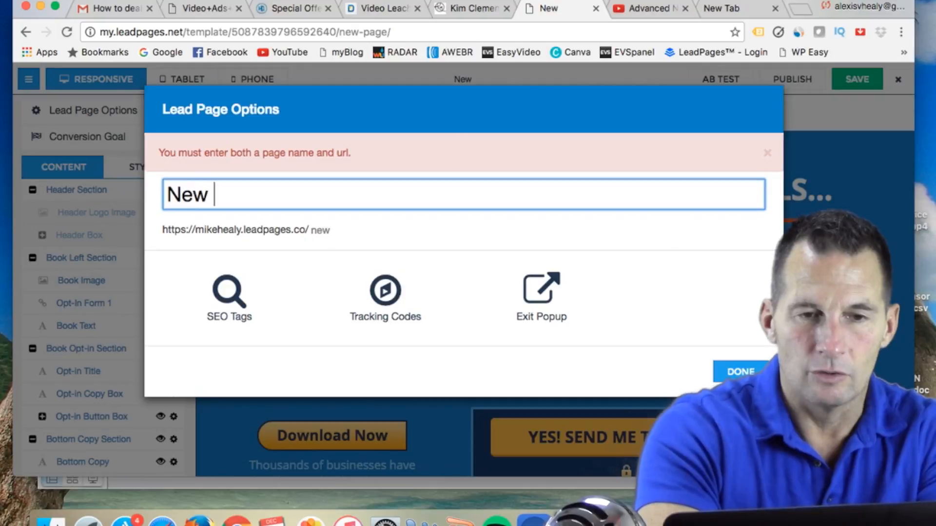
text(Energy bo)
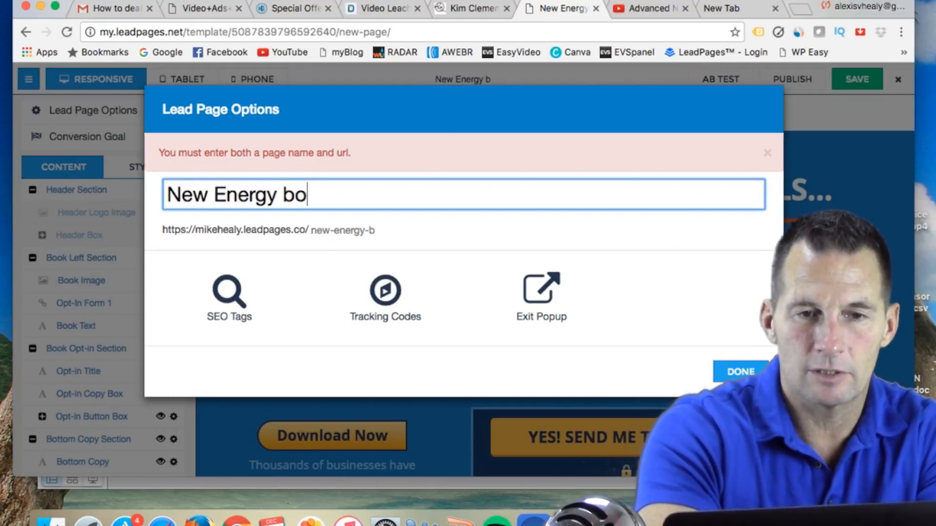
text(ok land)
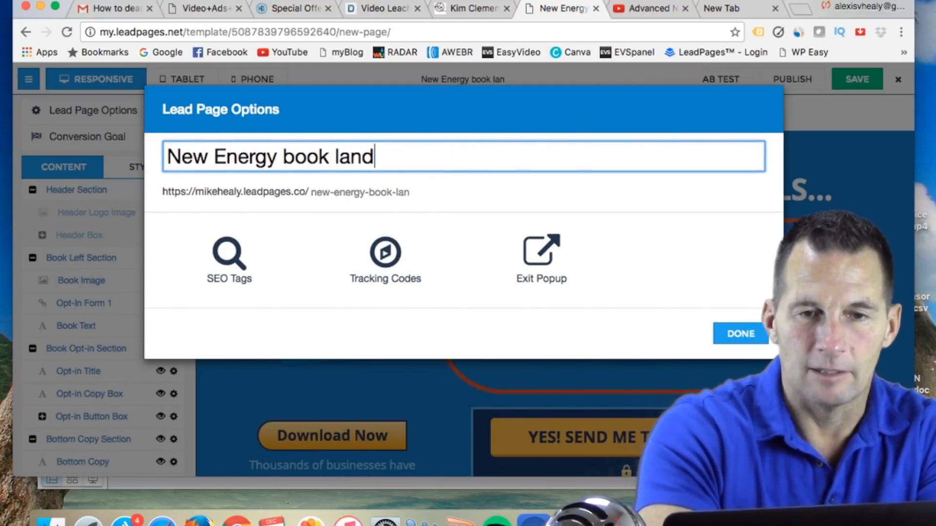
text(ing page)
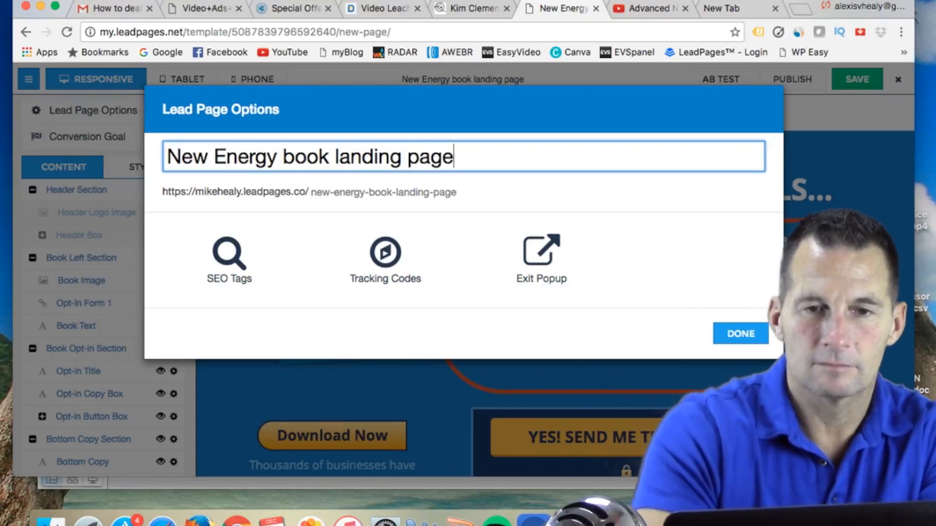
click(755, 334)
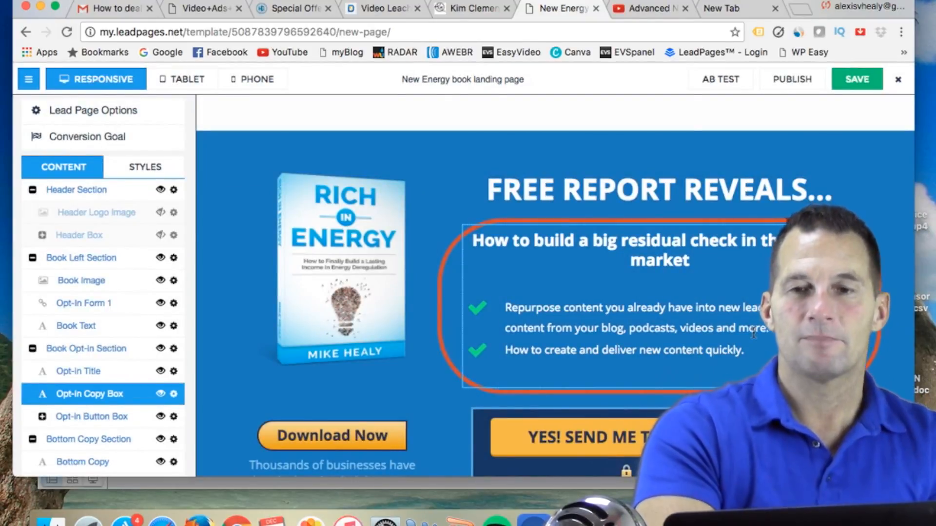
click(857, 84)
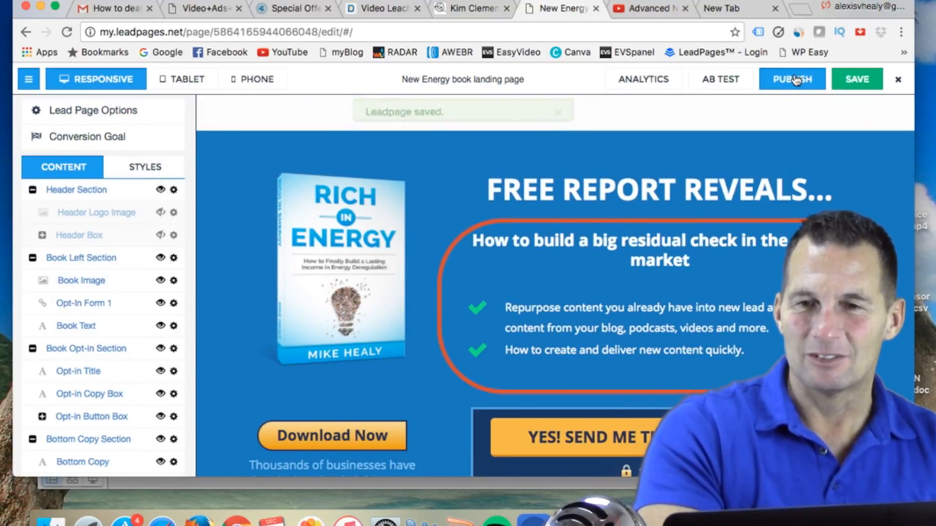
Bring up the publishing choices for the page, view the live Leadpages version, and review its layout and web address
click(795, 79)
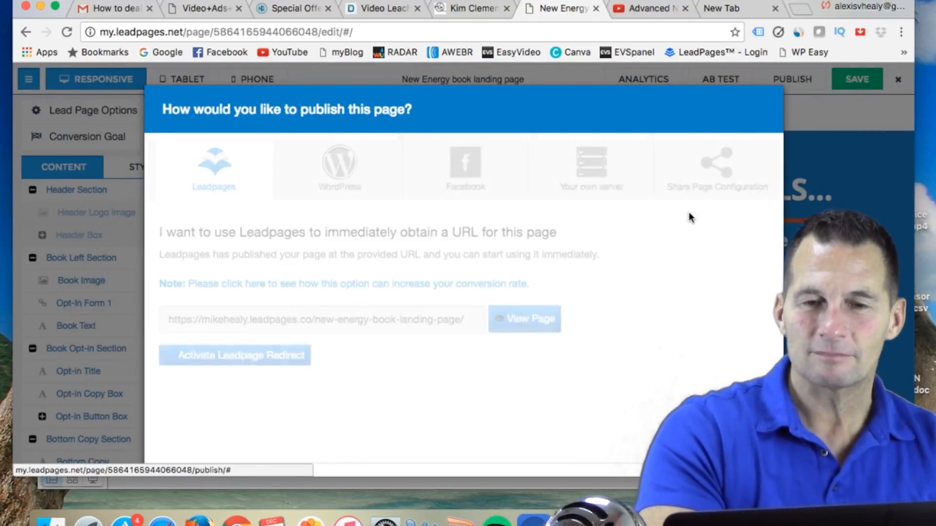
click(531, 320)
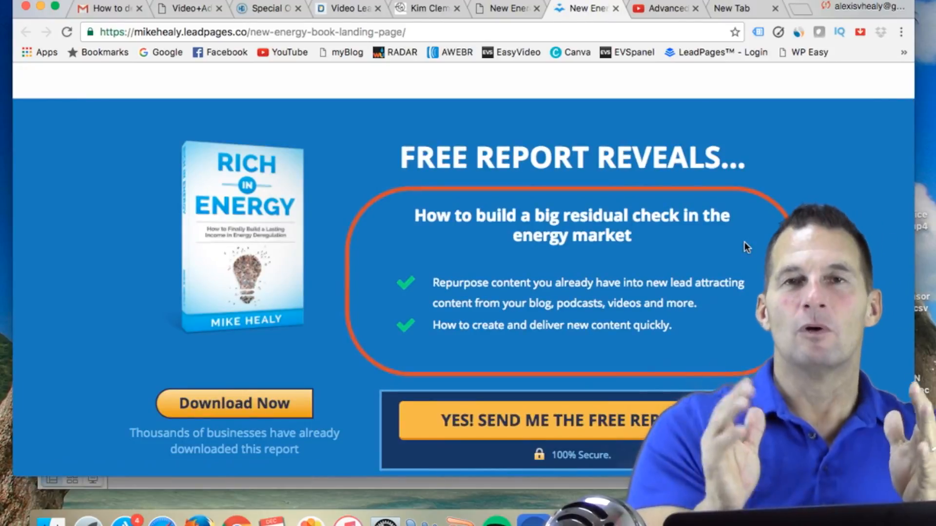
scroll(744, 242, down, 3)
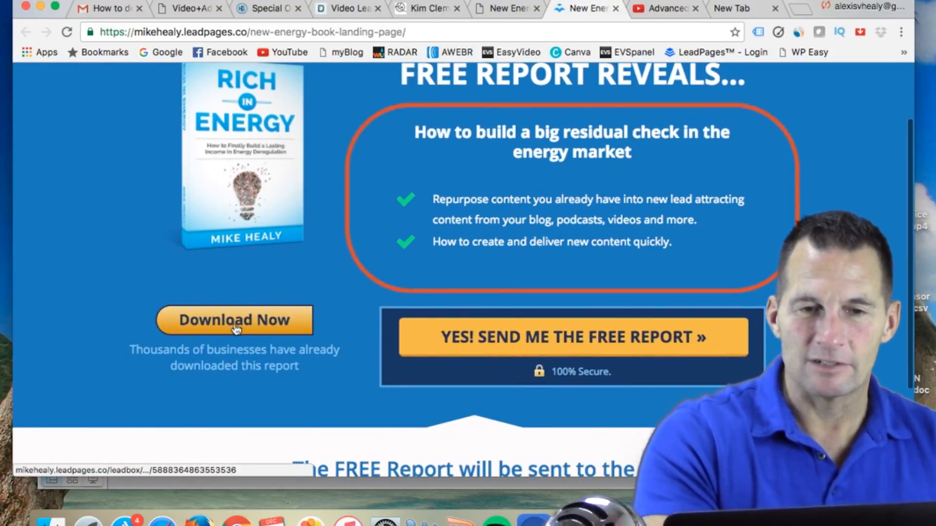
scroll(464, 268, up, 3)
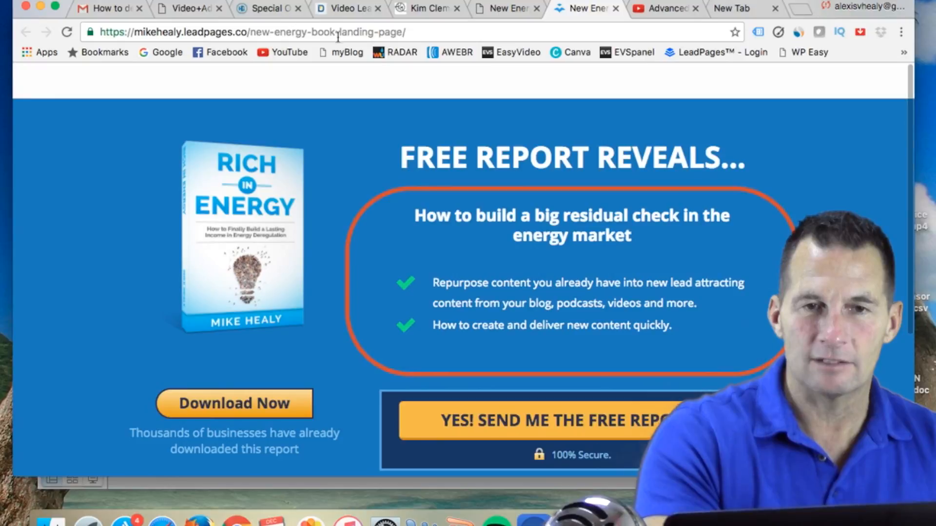
click(338, 33)
click(898, 276)
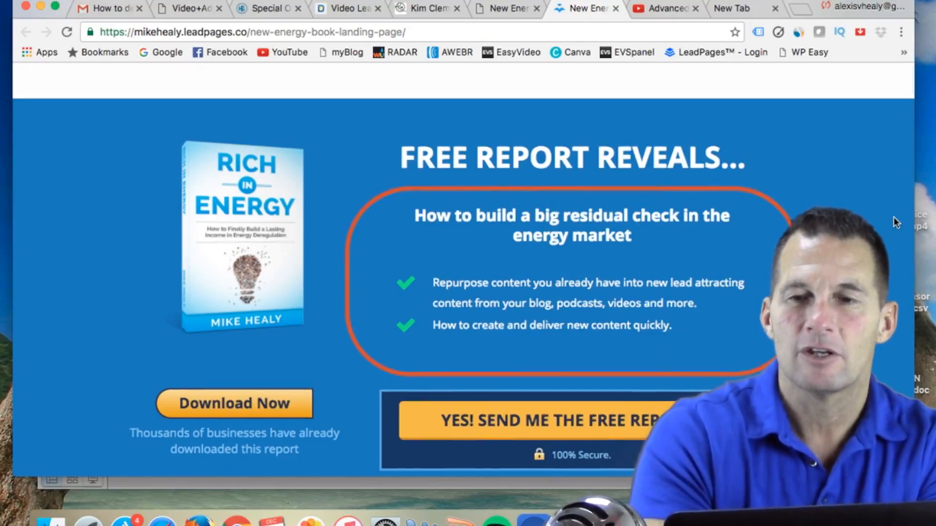
scroll(841, 205, up, 1)
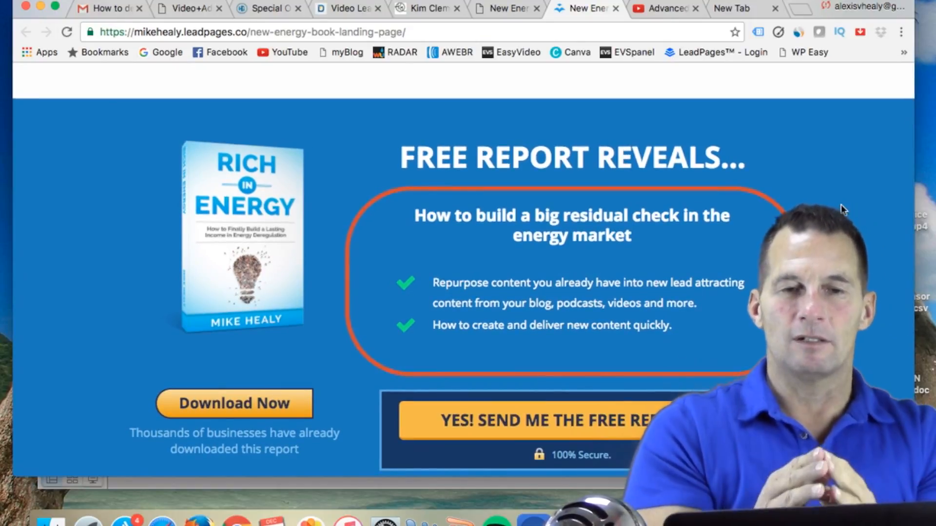